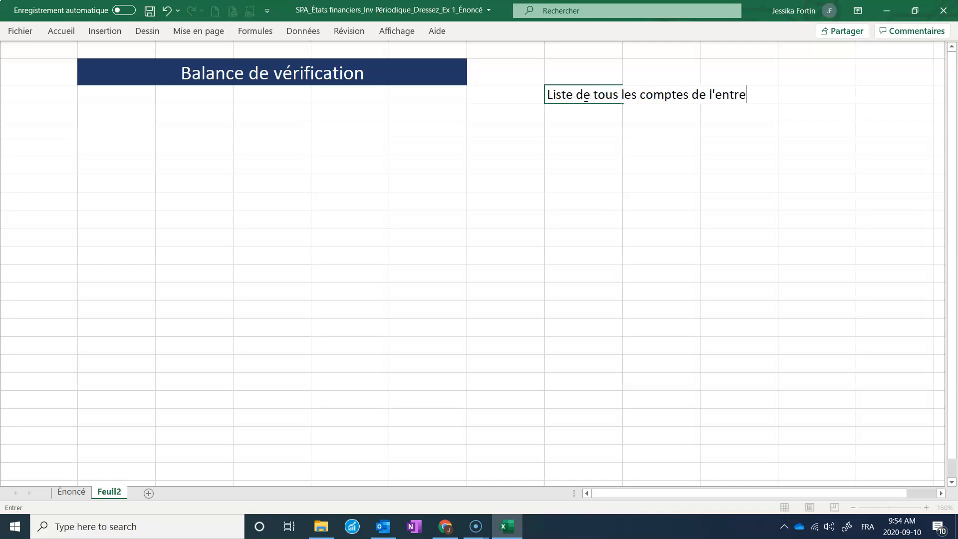
# Enter the notes "Liste de tous les comptes de l'entreprise", "À une date" and "Classée par catégorie" in successive rows beside the title.
pyautogui.press('Return')
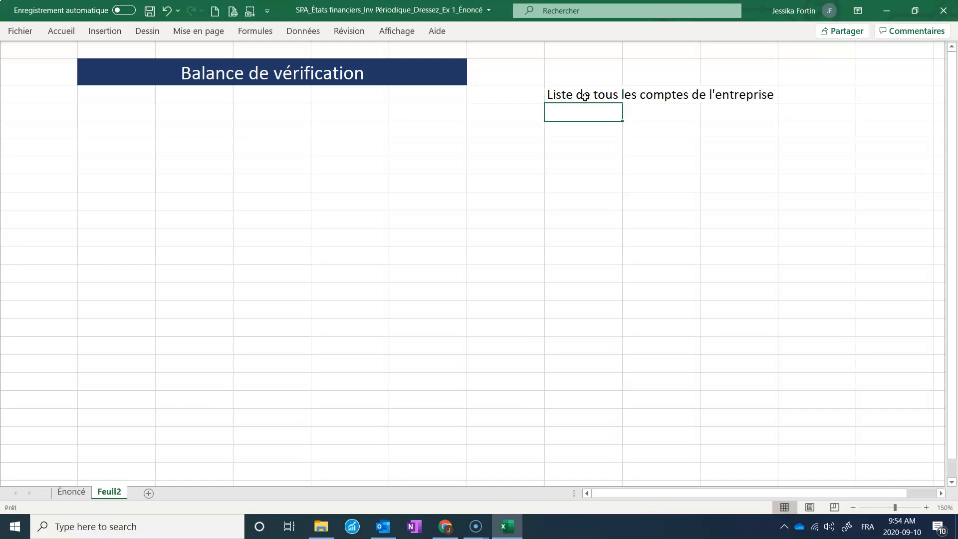
pyautogui.write('À une date')
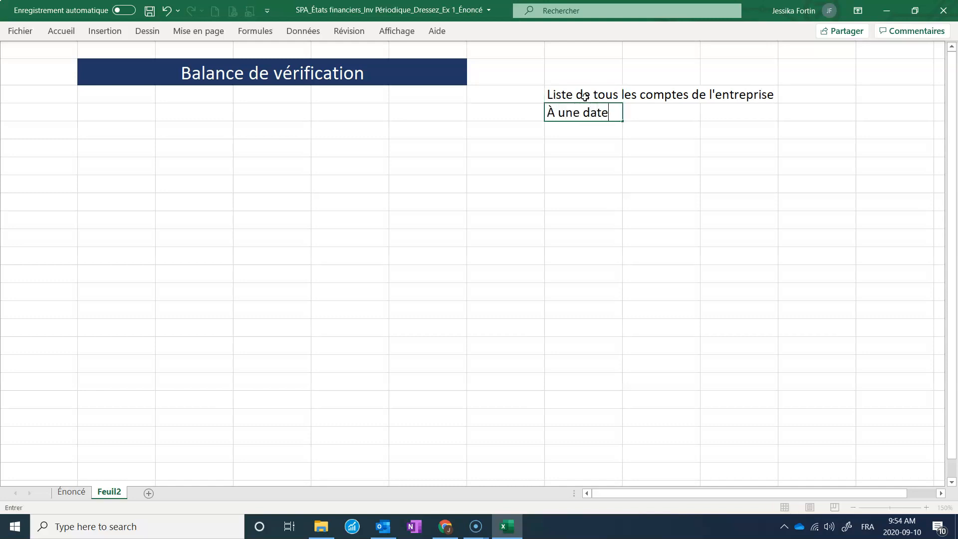
pyautogui.press('Return')
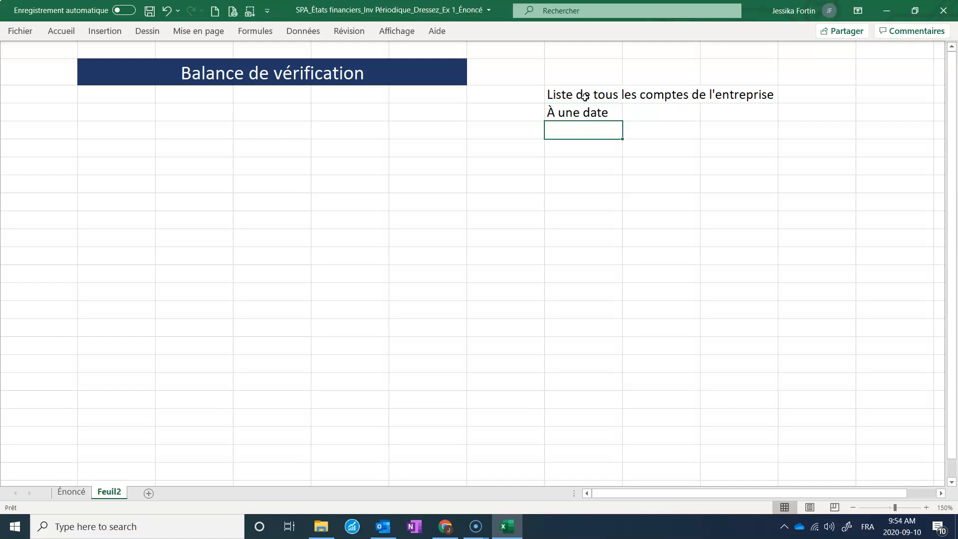
pyautogui.write('Classée par catégorie')
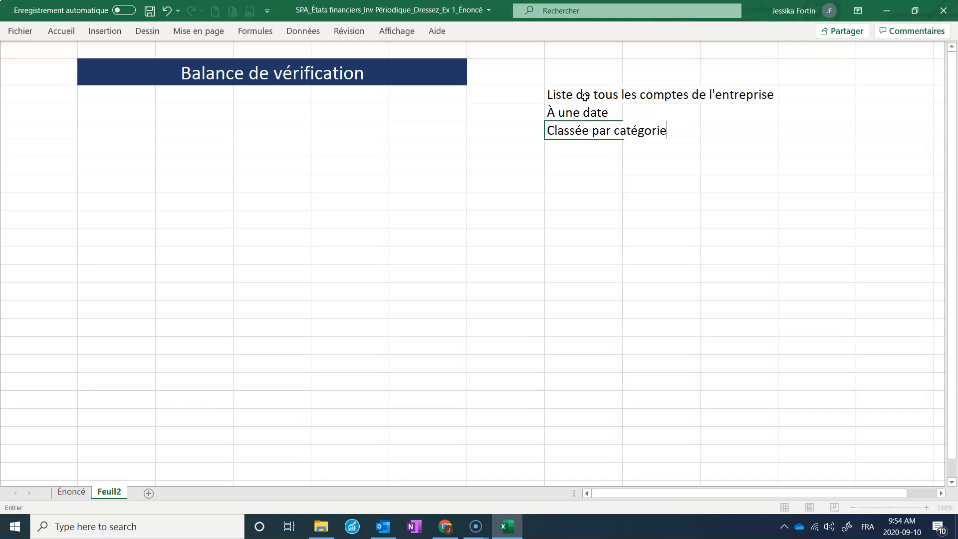
pyautogui.press('Return')
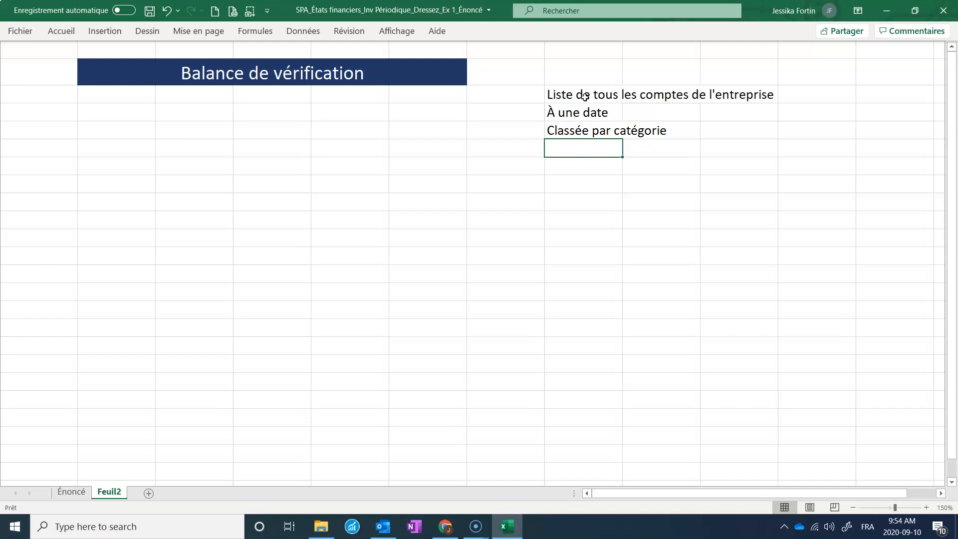
# Add the notes "Solde des comptes (débit ou crédit)" and "Total des débits et crédits" below them.
pyautogui.write('So')
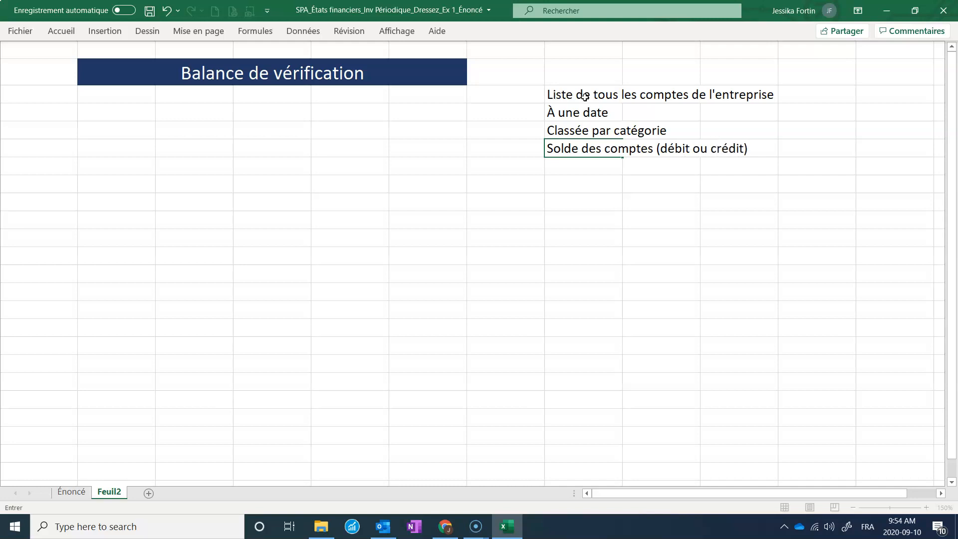
pyautogui.press('Return')
pyautogui.write('Total des débits et crédits')
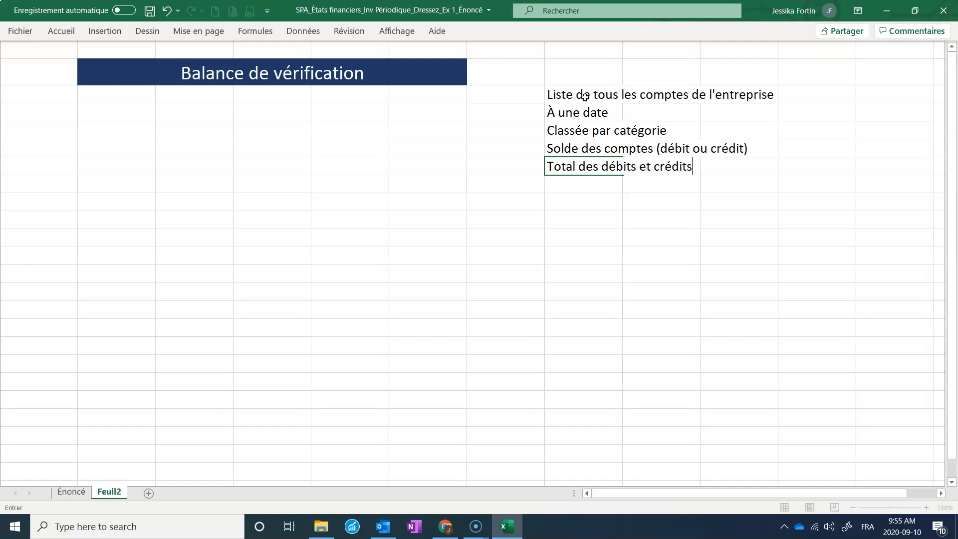
pyautogui.press('Return')
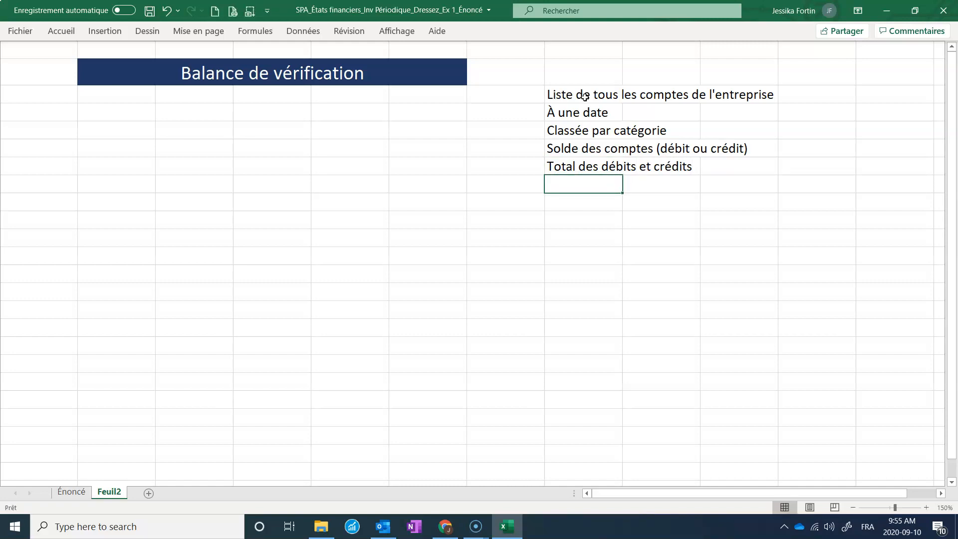
# Label the ACTIF and PASSIF category sections in column A, leaving blank rows between them.
pyautogui.click(99, 113)
pyautogui.click(52, 118)
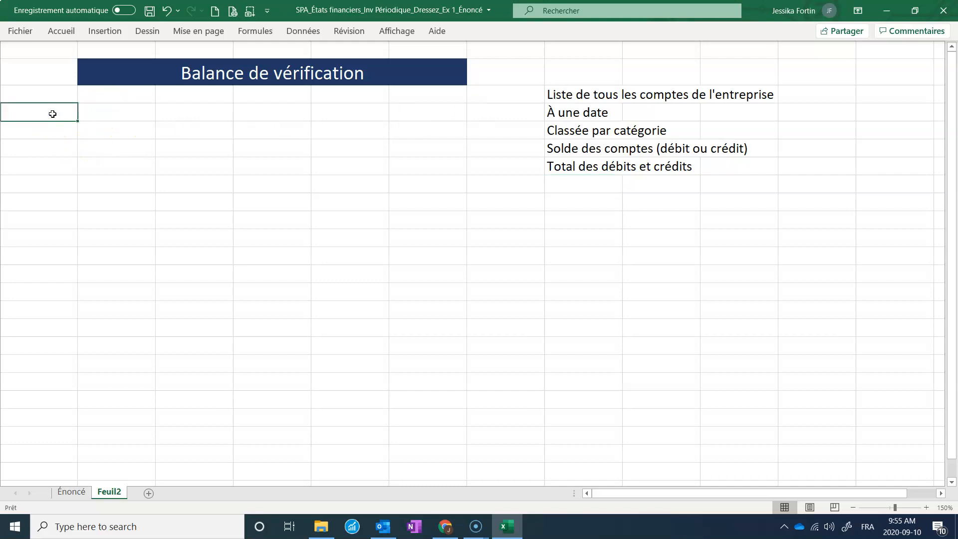
pyautogui.write('ACT')
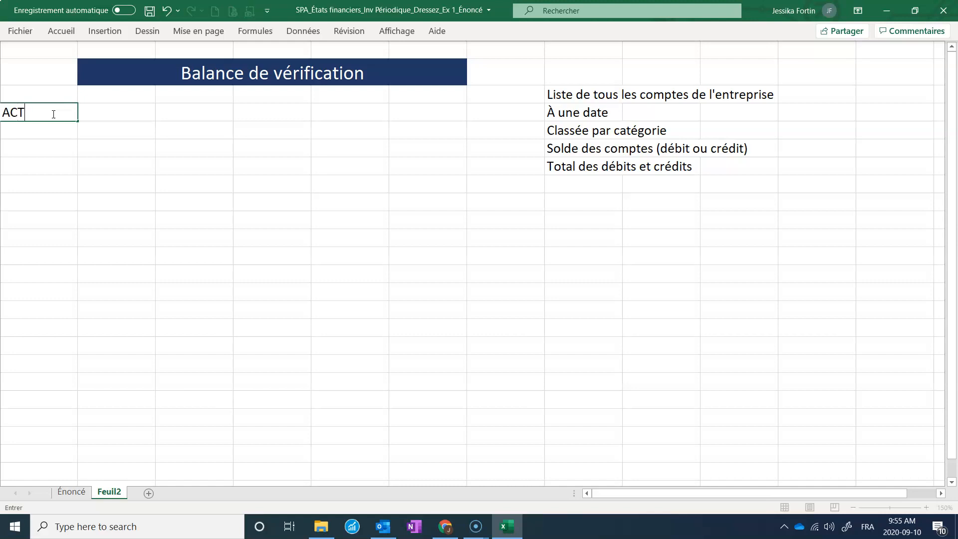
pyautogui.press('Return')
pyautogui.press('Return')
pyautogui.press('Return')
pyautogui.press('Return')
pyautogui.press('Return')
pyautogui.press('Return')
pyautogui.press('Return')
pyautogui.press('Return')
pyautogui.press('Return')
pyautogui.press('Return')
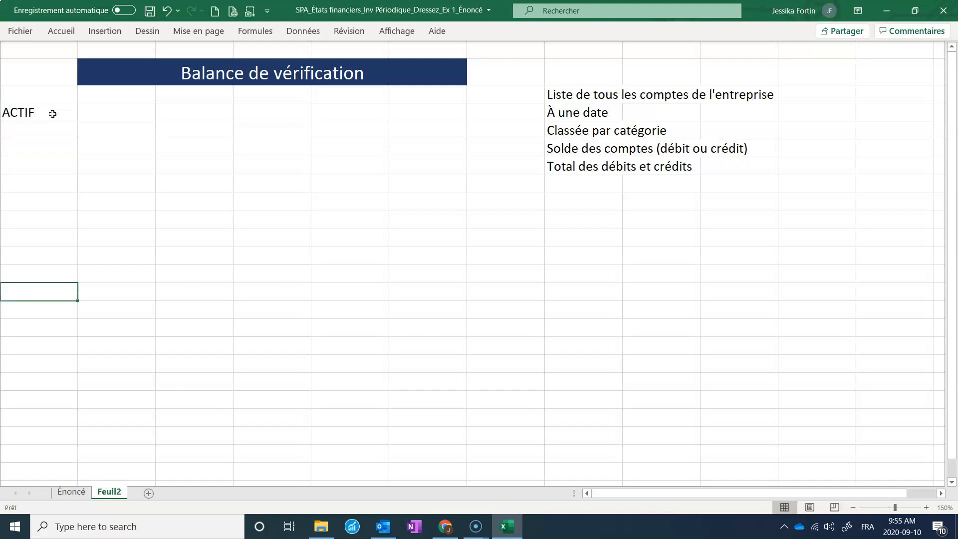
pyautogui.press('Up')
pyautogui.press('Up')
pyautogui.press('Up')
pyautogui.write('PA')
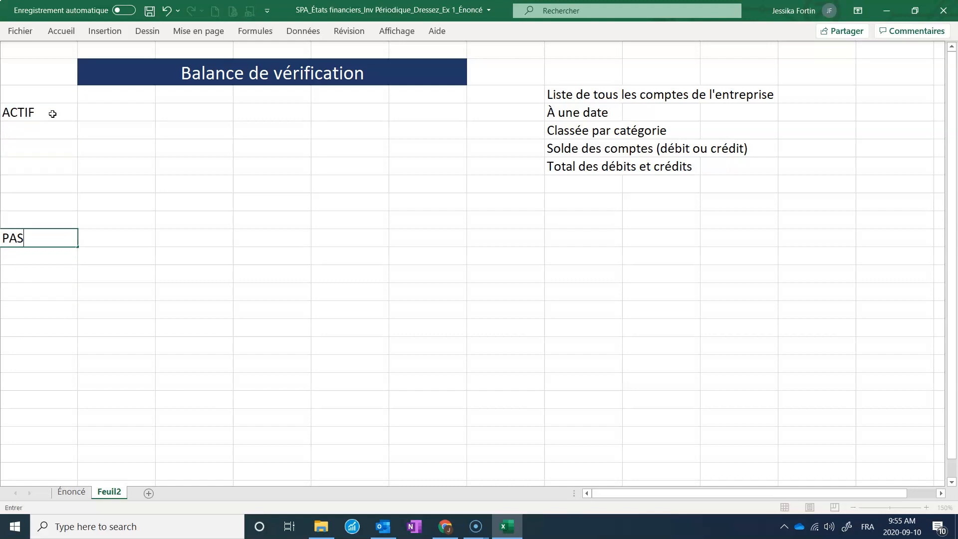
pyautogui.press('Return')
pyautogui.press('Return')
pyautogui.press('Return')
pyautogui.press('Return')
pyautogui.press('Return')
pyautogui.press('Return')
pyautogui.press('Return')
# Add the CAPITAUX category label in column A a few rows below PASSIF.
pyautogui.write('PRO')
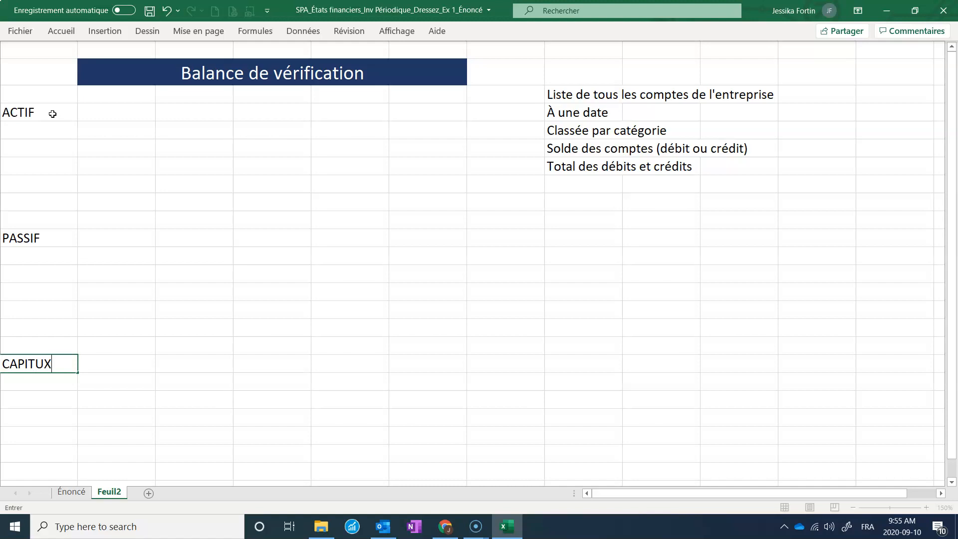
pyautogui.press('Return')
pyautogui.press('Return')
pyautogui.press('Return')
pyautogui.press('Return')
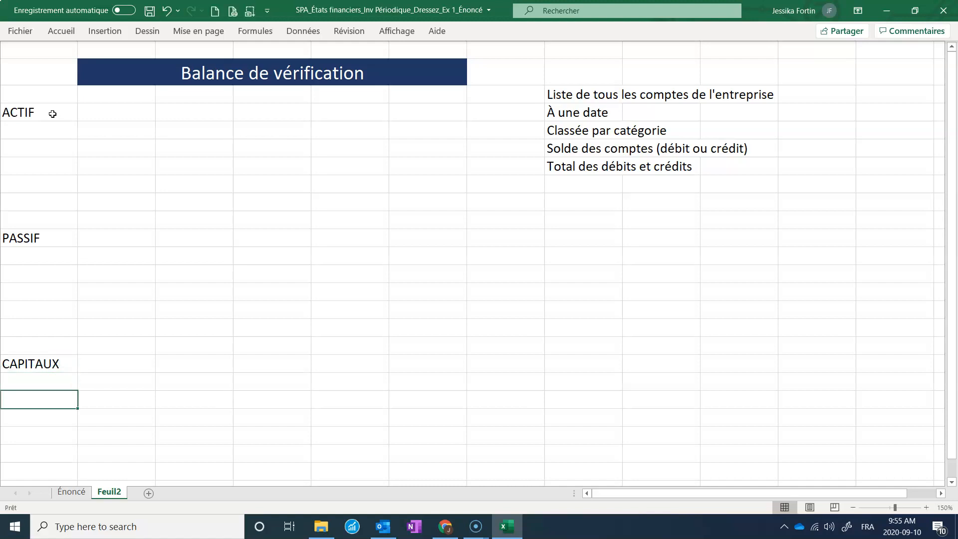
# Add the PRODUITS and CHARGES category labels in column A below CAPITAUX.
pyautogui.write('PRODUIT')
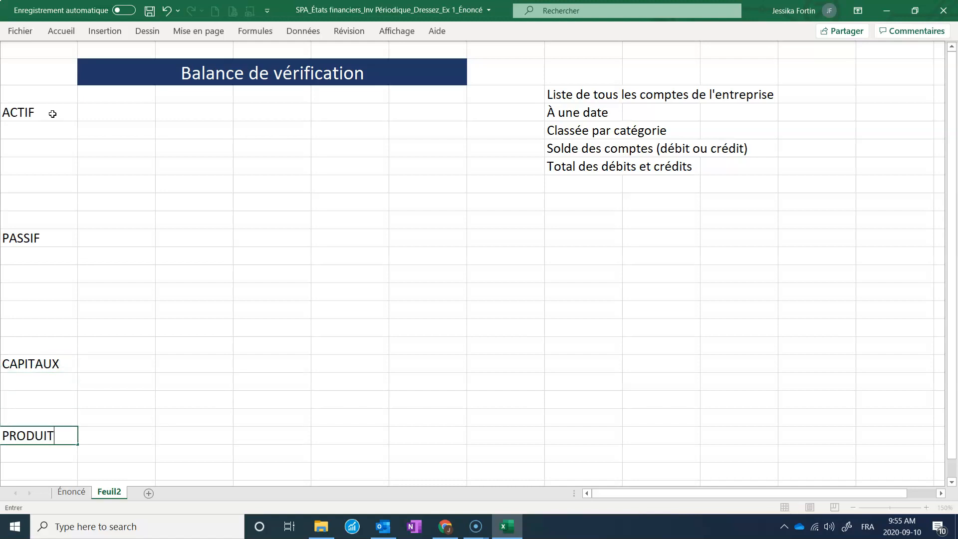
pyautogui.write('S')
pyautogui.press('Return')
pyautogui.scroll(-3, 52, 114)
pyautogui.click(43, 369)
pyautogui.write('CHARG')
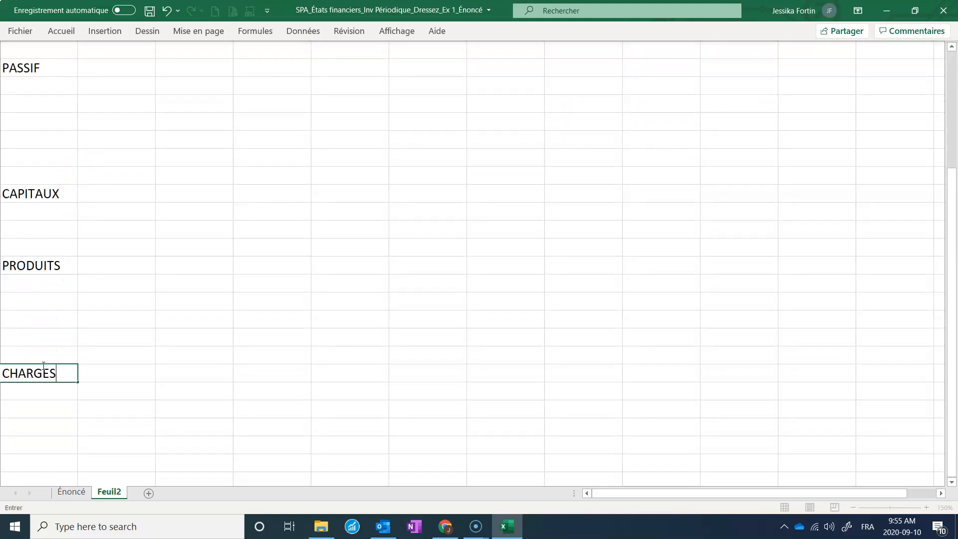
pyautogui.write('ES')
pyautogui.press('Return')
# Enter the column headers Comptes, Débit and Crédit in the row under the title.
pyautogui.scroll(3, 45, 364)
pyautogui.scroll(-1, 46, 355)
pyautogui.scroll(1, 46, 355)
pyautogui.click(136, 94)
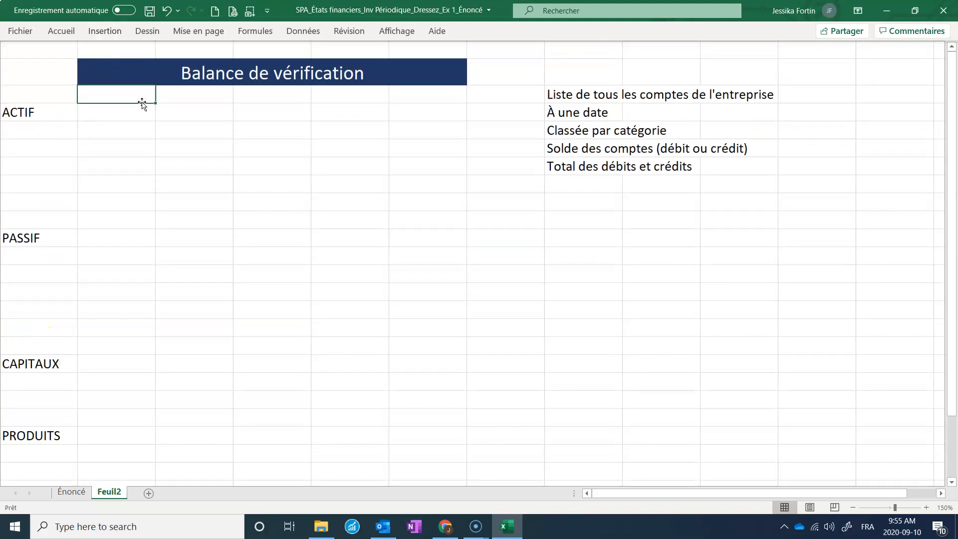
pyautogui.write('Comptes')
pyautogui.press('Tab')
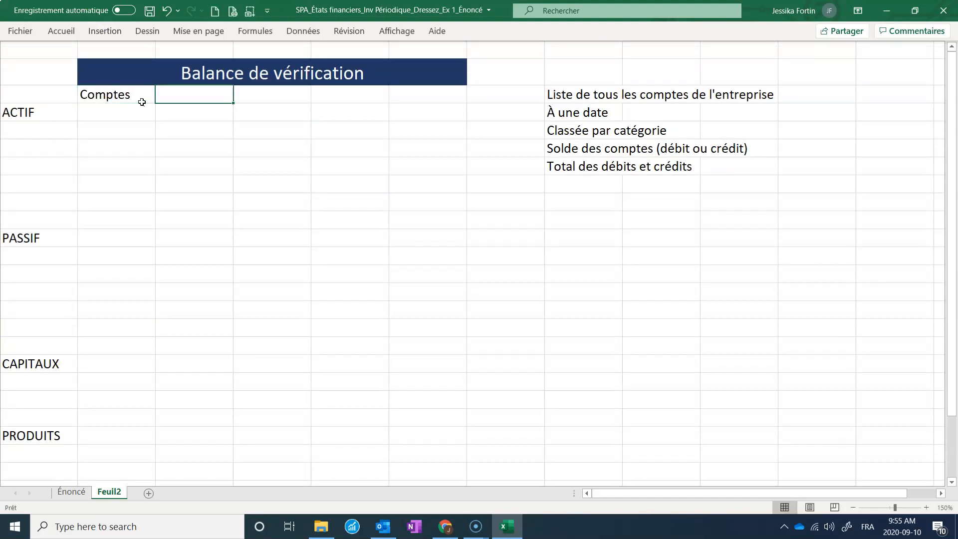
pyautogui.write('Débit')
pyautogui.press('Tab')
pyautogui.write('C')
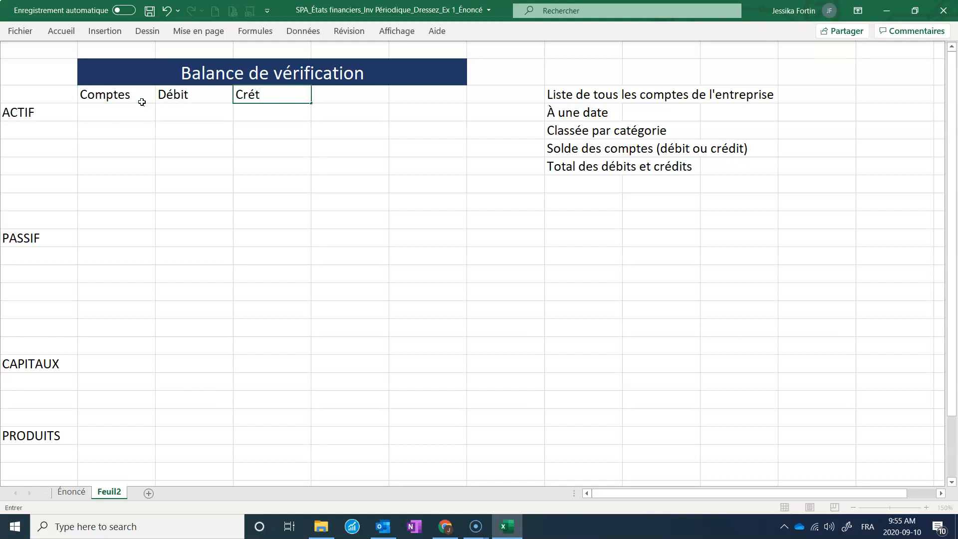
pyautogui.press('Return')
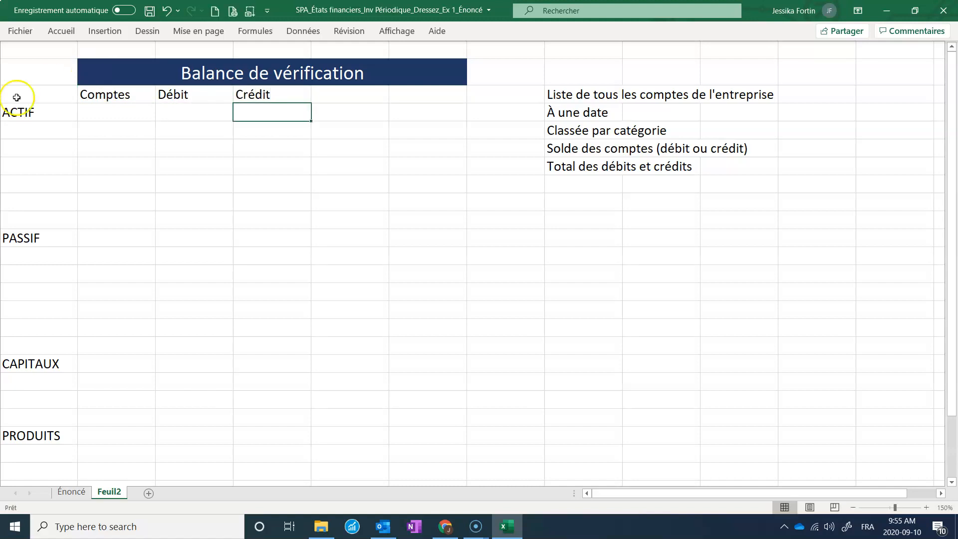
# Unmerge the Balance de vérification title and re-merge it over only the Comptes, Débit and Crédit columns.
pyautogui.moveTo(15, 98); pyautogui.dragTo(248, 380)
pyautogui.click(363, 97)
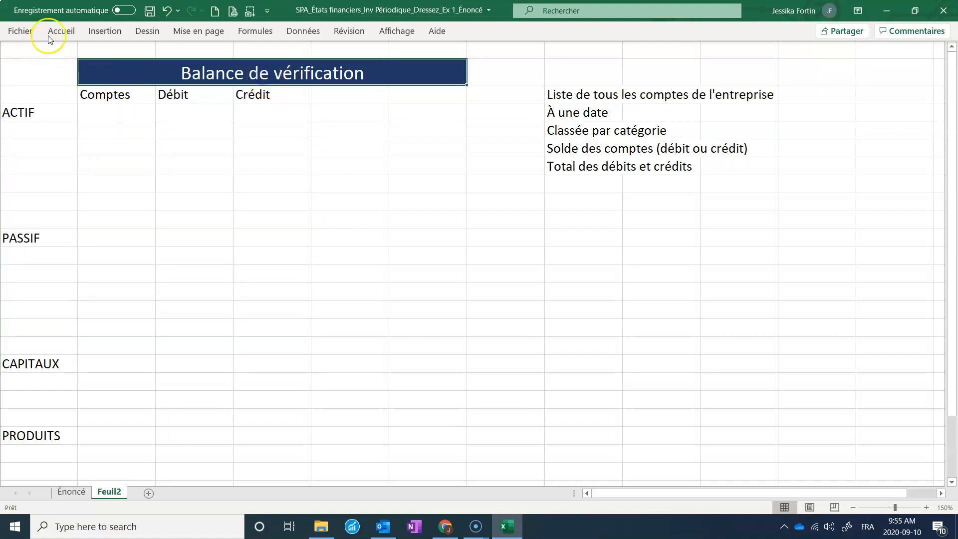
pyautogui.click(60, 31)
pyautogui.click(301, 75)
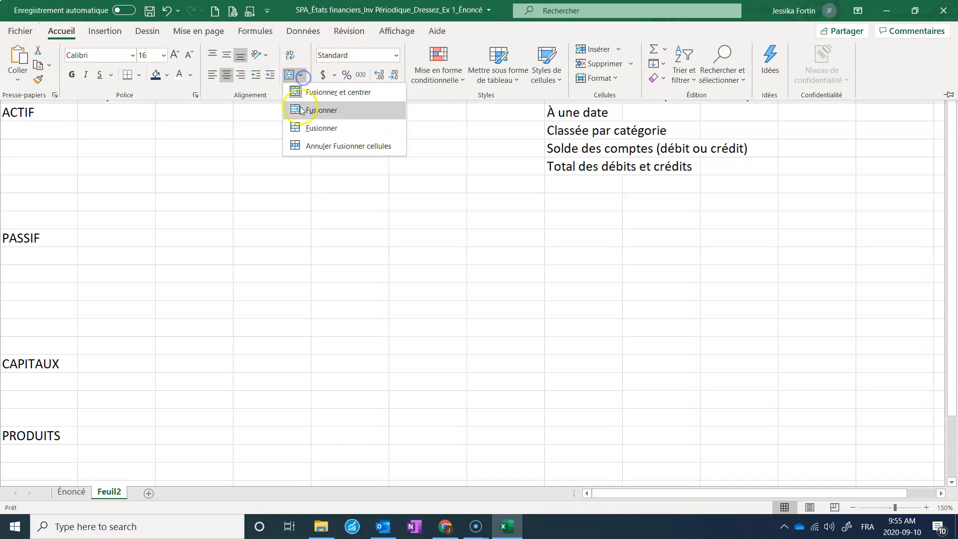
pyautogui.click(319, 143)
pyautogui.click(298, 169)
pyautogui.moveTo(129, 79); pyautogui.dragTo(261, 68)
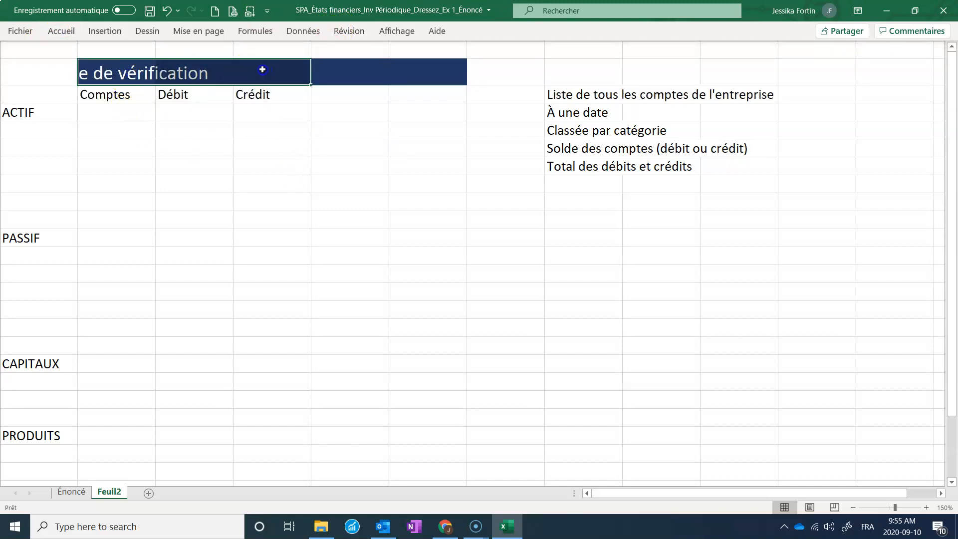
pyautogui.click(61, 31)
pyautogui.click(301, 75)
pyautogui.click(290, 76)
pyautogui.click(306, 182)
pyautogui.click(349, 30)
pyautogui.click(360, 178)
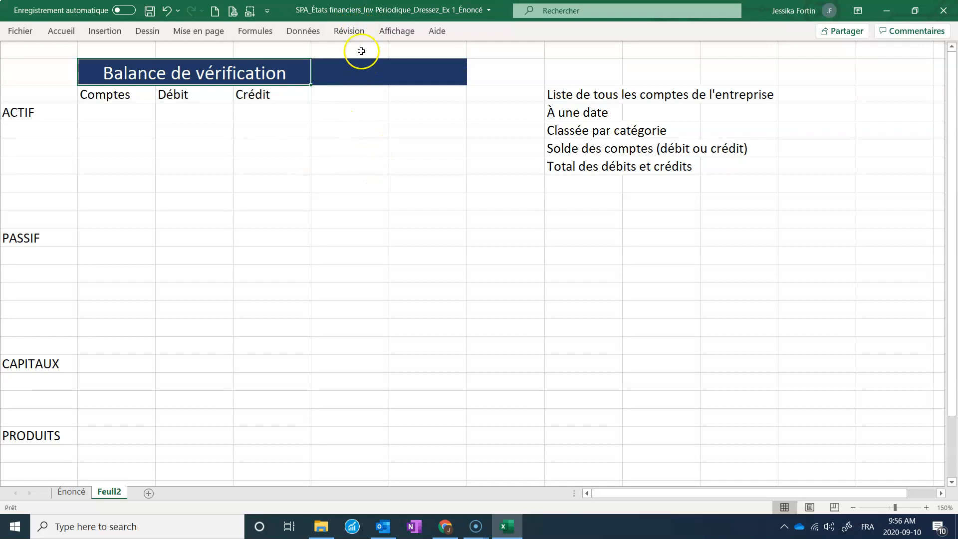
# Delete the leftover dark-filled cells to the right of the re-merged title.
pyautogui.moveTo(361, 47); pyautogui.dragTo(417, 421)
pyautogui.rightClick(414, 382)
pyautogui.click(329, 292)
pyautogui.scroll(2, 329, 293)
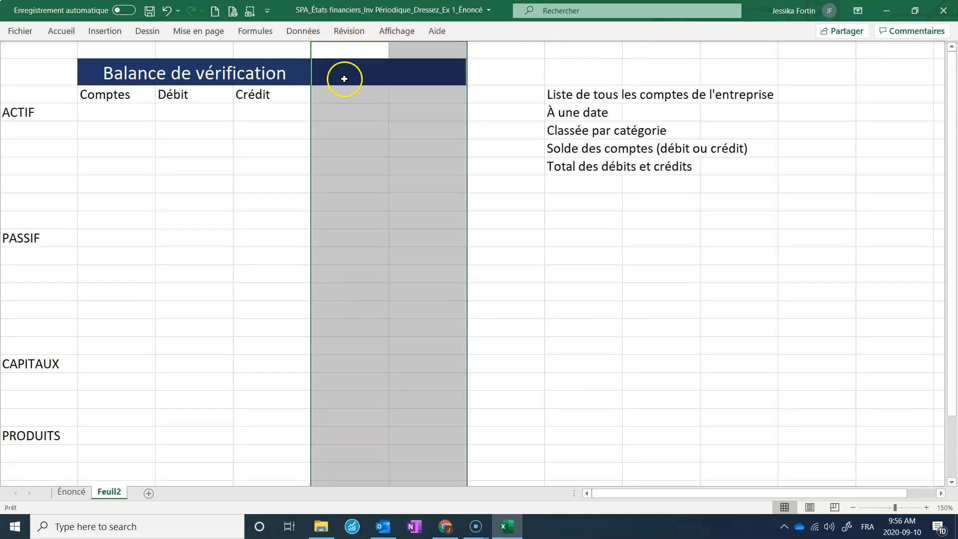
pyautogui.moveTo(342, 76); pyautogui.dragTo(406, 66)
pyautogui.rightClick(408, 66)
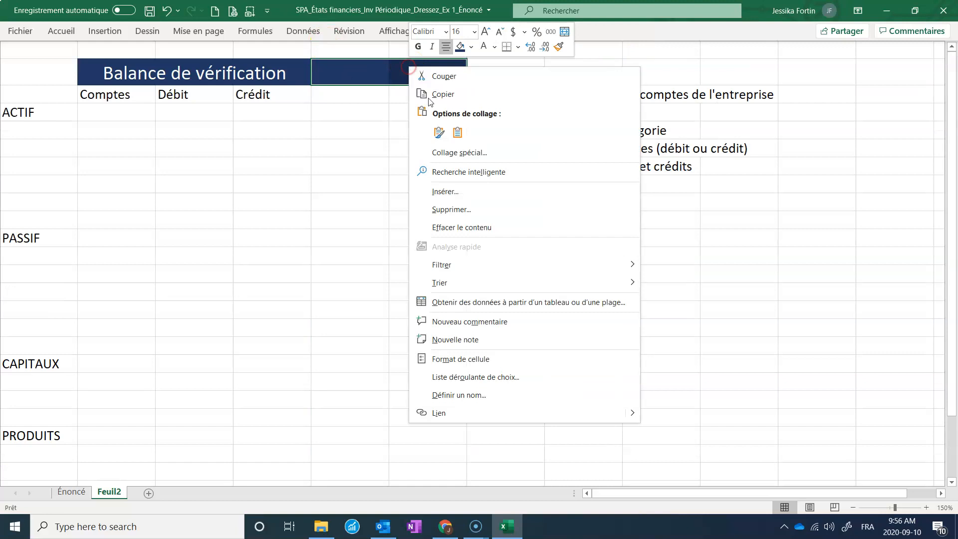
pyautogui.click(471, 209)
pyautogui.click(463, 248)
pyautogui.click(408, 251)
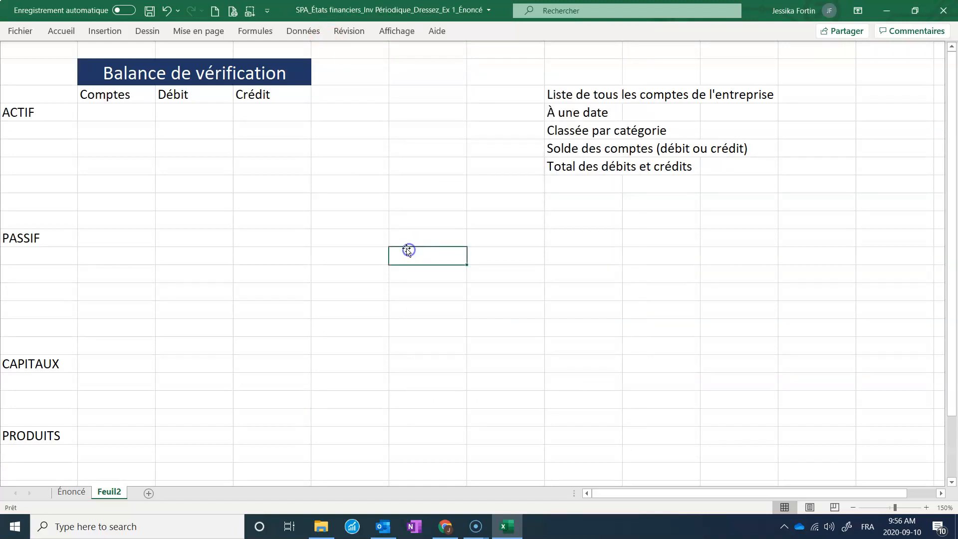
# Widen the Comptes column, showing the row and column headings while resizing and hiding them again.
pyautogui.click(160, 48)
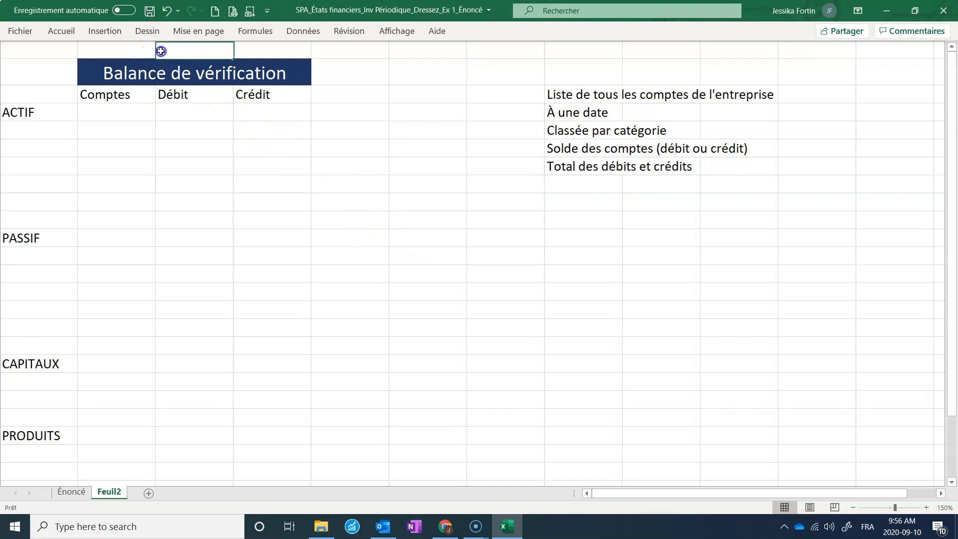
pyautogui.click(383, 31)
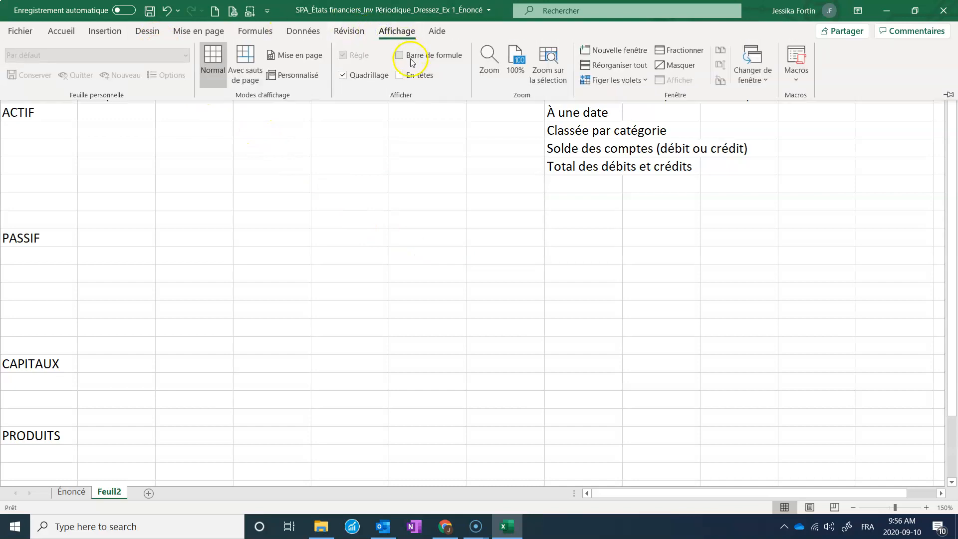
pyautogui.click(412, 75)
pyautogui.click(382, 165)
pyautogui.moveTo(180, 50); pyautogui.dragTo(364, 48)
pyautogui.moveTo(349, 113); pyautogui.dragTo(367, 113)
pyautogui.click(397, 31)
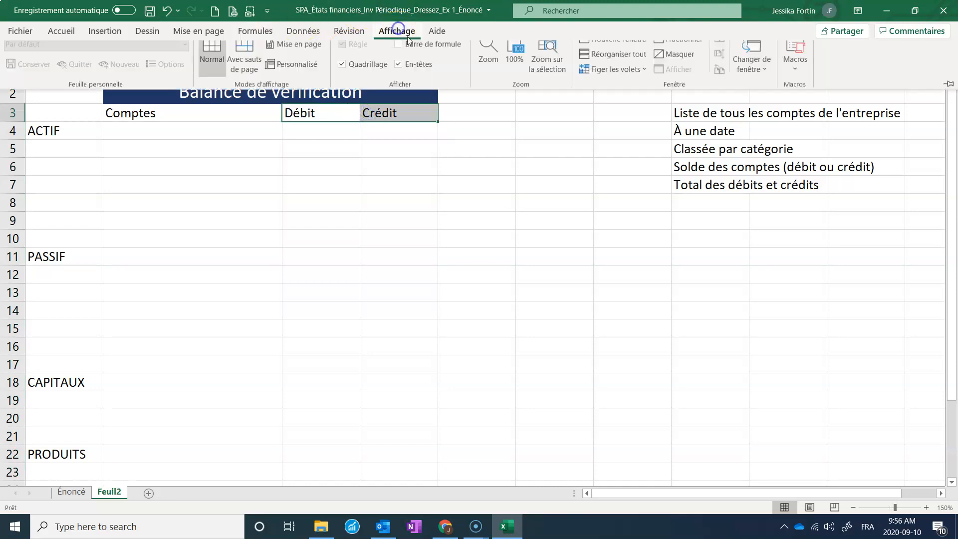
pyautogui.click(425, 76)
pyautogui.click(391, 158)
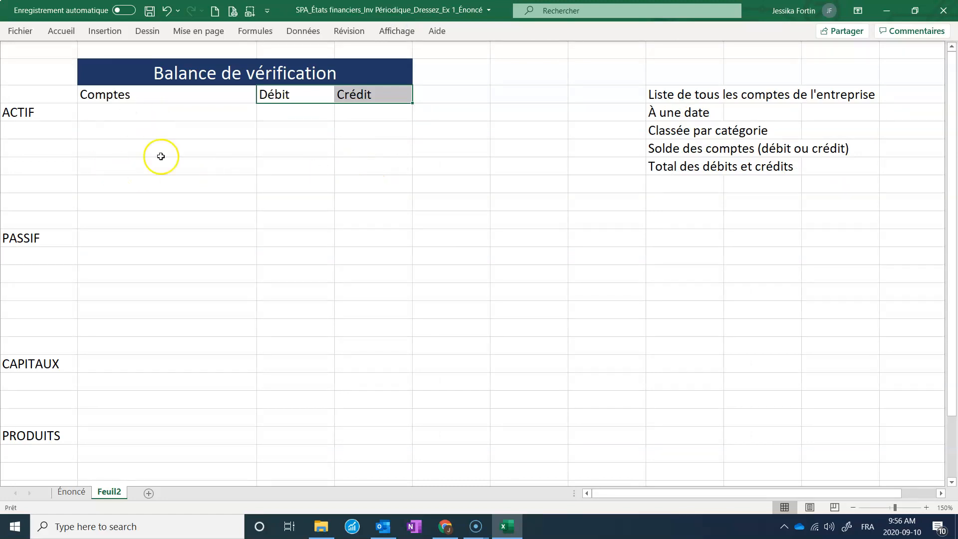
# Review the account list and heading on the Énoncé sheet, then return to Feuil2.
pyautogui.click(72, 491)
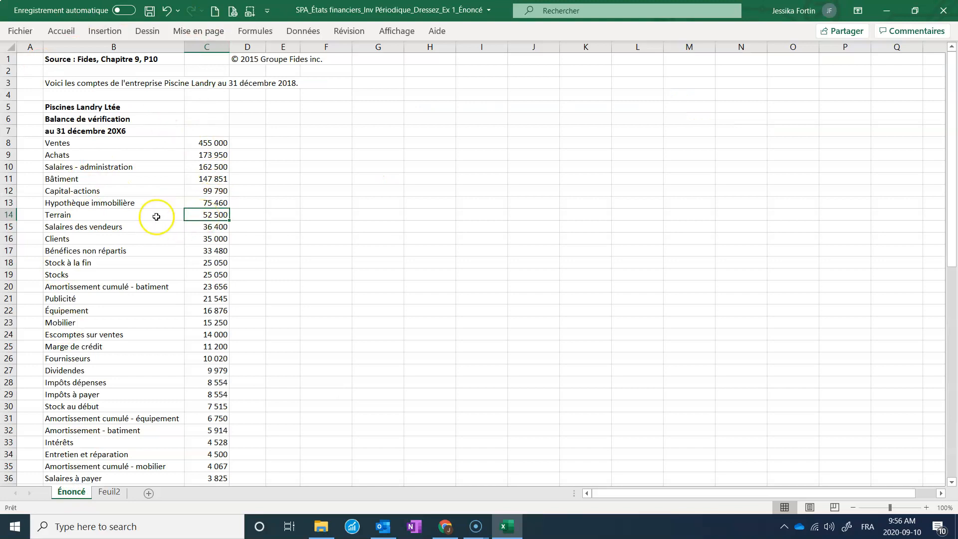
pyautogui.click(131, 143)
pyautogui.click(128, 134)
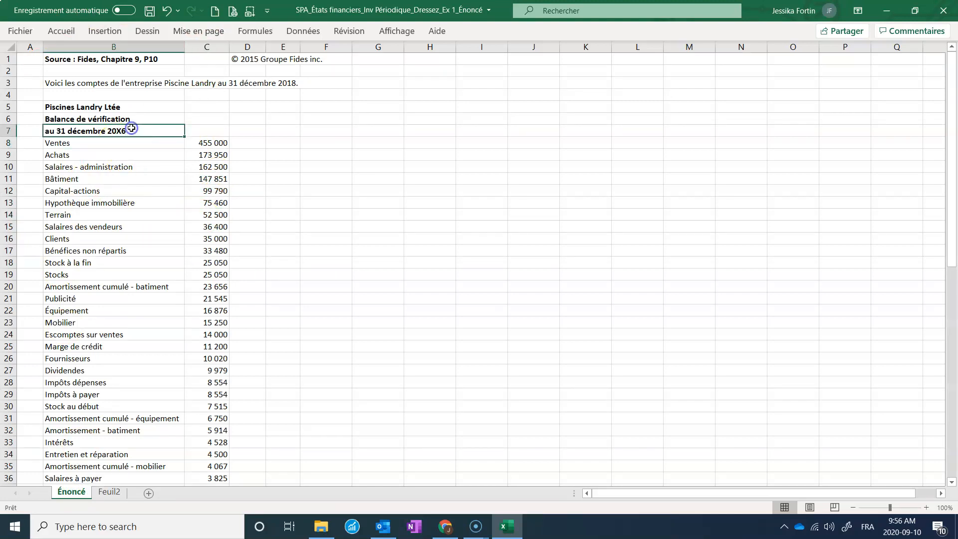
pyautogui.click(115, 490)
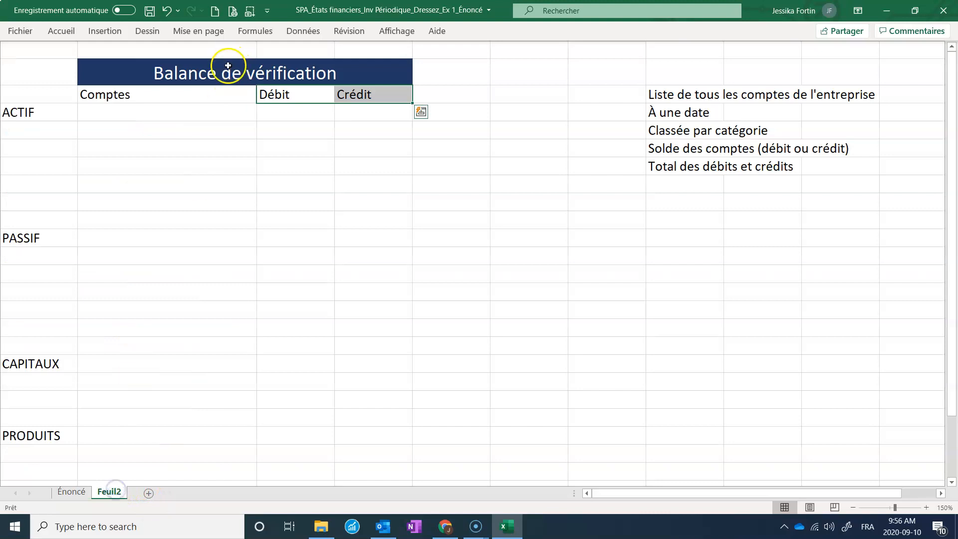
# Move the Comptes, Débit, Crédit headers and the ACTIF label down one row to free a row under the title.
pyautogui.click(12, 94)
pyautogui.moveTo(60, 99); pyautogui.dragTo(408, 116)
pyautogui.moveTo(407, 121); pyautogui.dragTo(405, 134)
pyautogui.moveTo(238, 96); pyautogui.dragTo(351, 90)
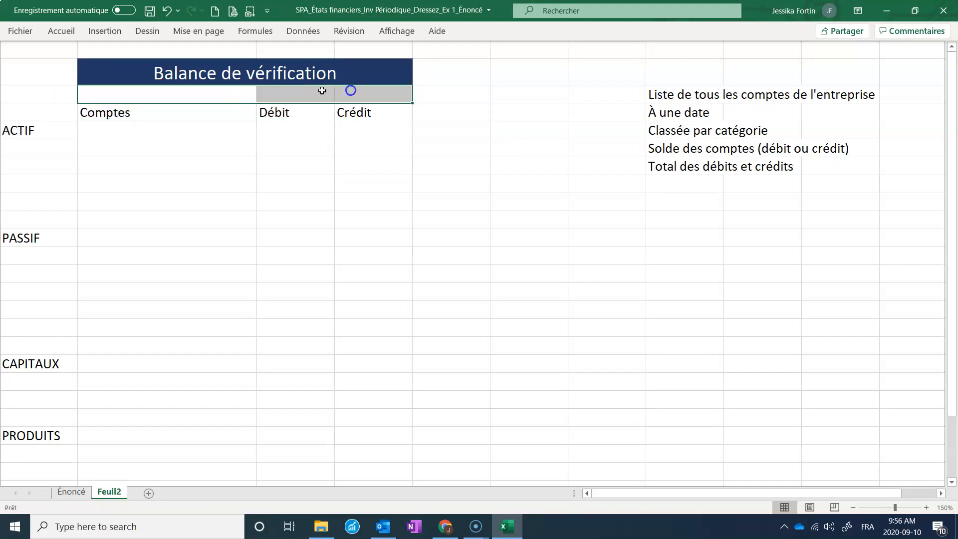
# Merge the row under the title and enter the subtitle au 31 décembre 20x6.
pyautogui.click(60, 31)
pyautogui.click(293, 70)
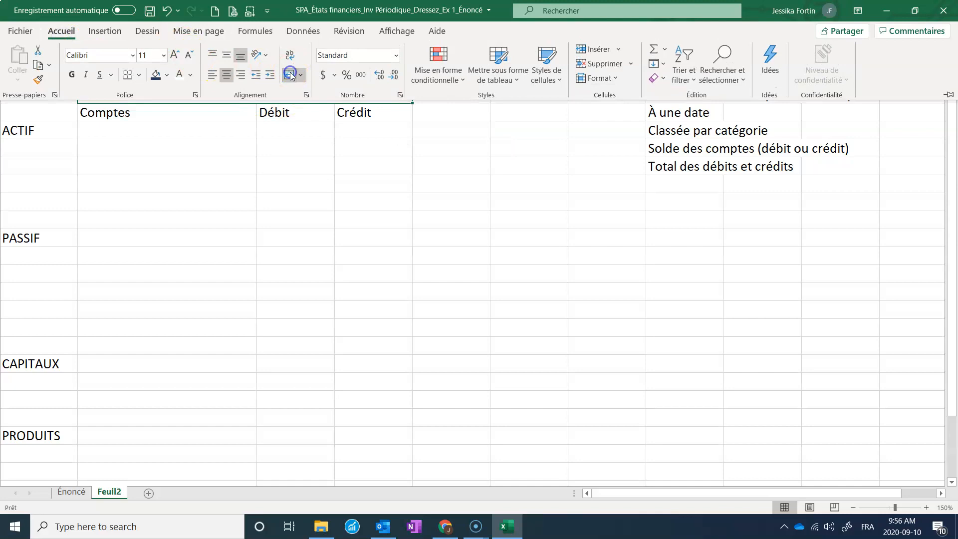
pyautogui.write('au 31 décembre ')
pyautogui.write('2006')
pyautogui.press('BackSpace')
pyautogui.press('BackSpace')
pyautogui.write('x6')
pyautogui.press('Return')
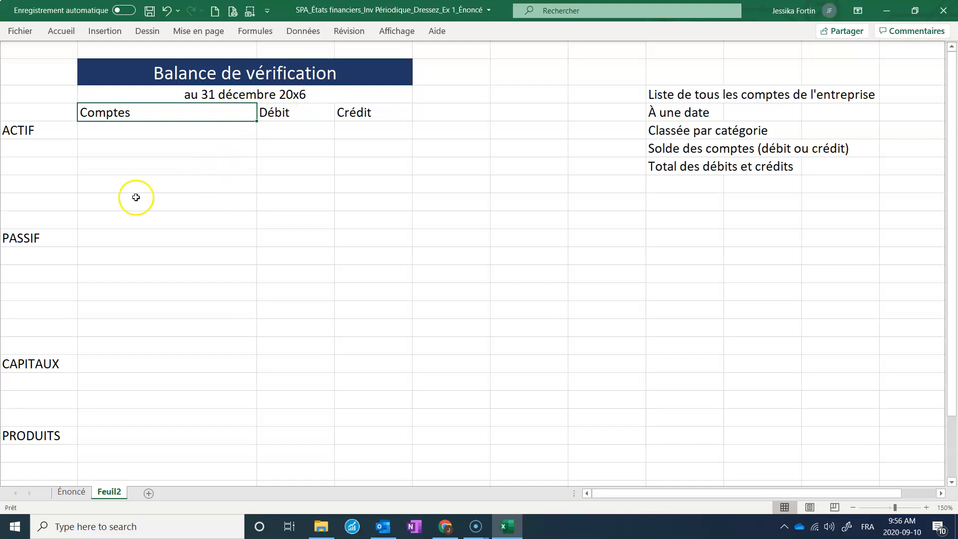
# Copy the account names and balances from the Énoncé sheet and paste them beside the table on Feuil2.
pyautogui.click(71, 492)
pyautogui.moveTo(137, 143); pyautogui.dragTo(205, 464)
pyautogui.hotkey('ctrl', 'c')
pyautogui.click(108, 492)
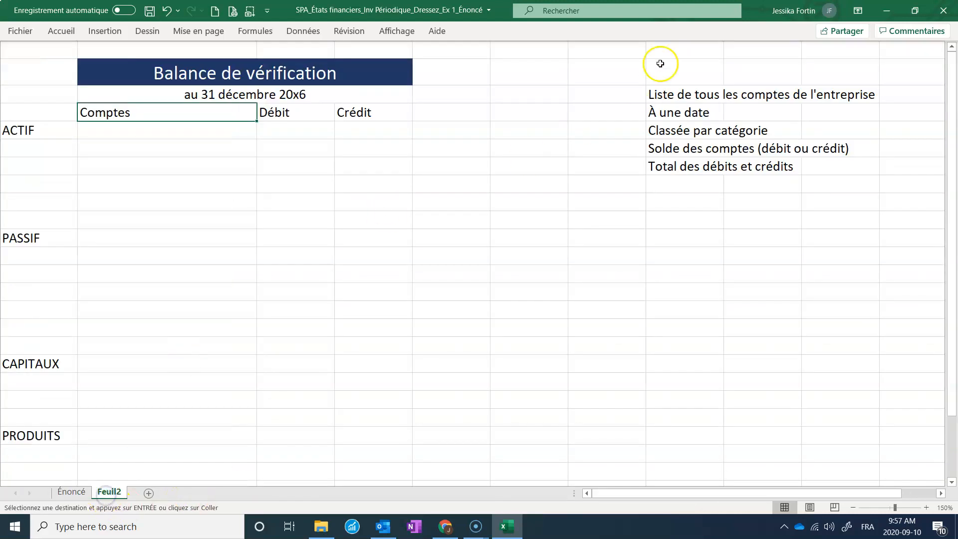
pyautogui.click(475, 109)
pyautogui.click(506, 113)
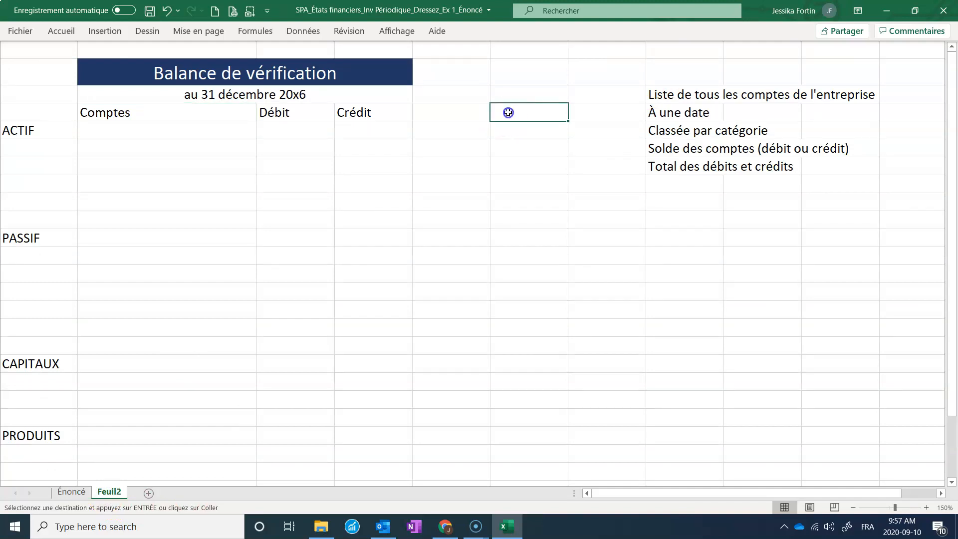
pyautogui.hotkey('ctrl', 'v')
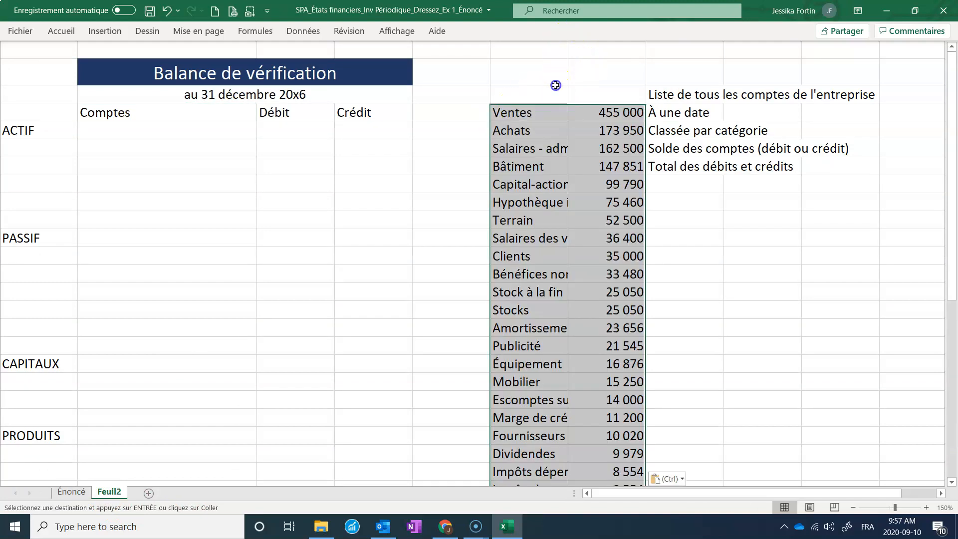
pyautogui.click(552, 79)
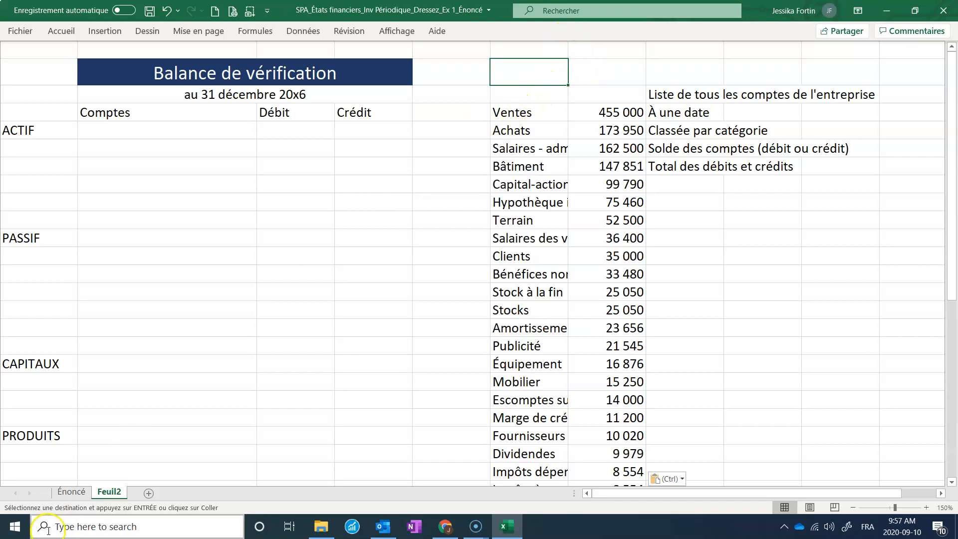
# Rename the Feuil2 sheet as BV.
pyautogui.rightClick(111, 493)
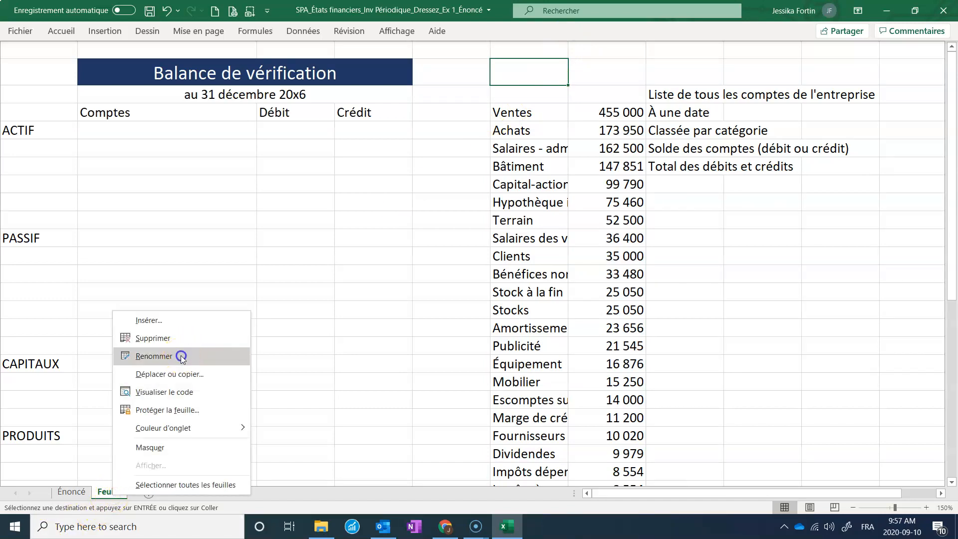
pyautogui.click(183, 355)
pyautogui.write('Balan')
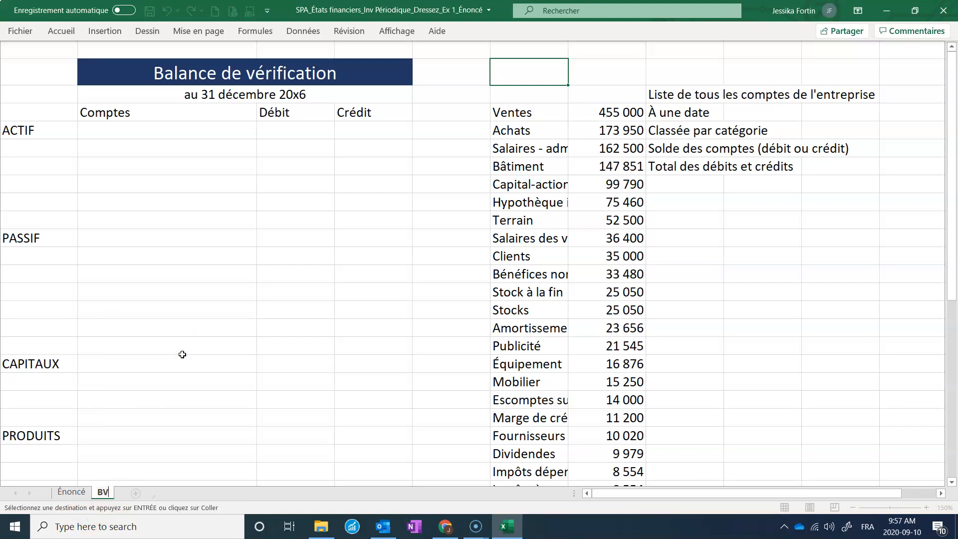
pyautogui.click(182, 352)
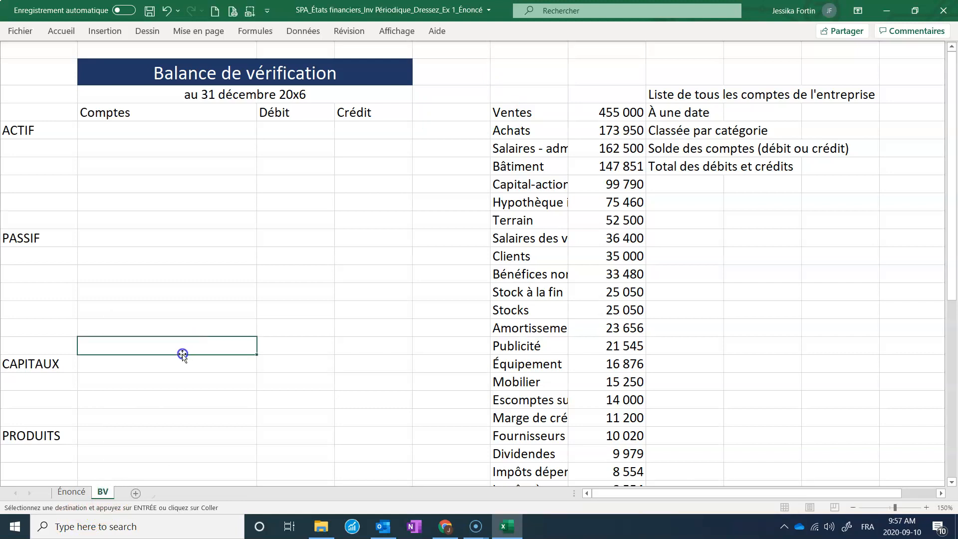
pyautogui.rightClick(105, 498)
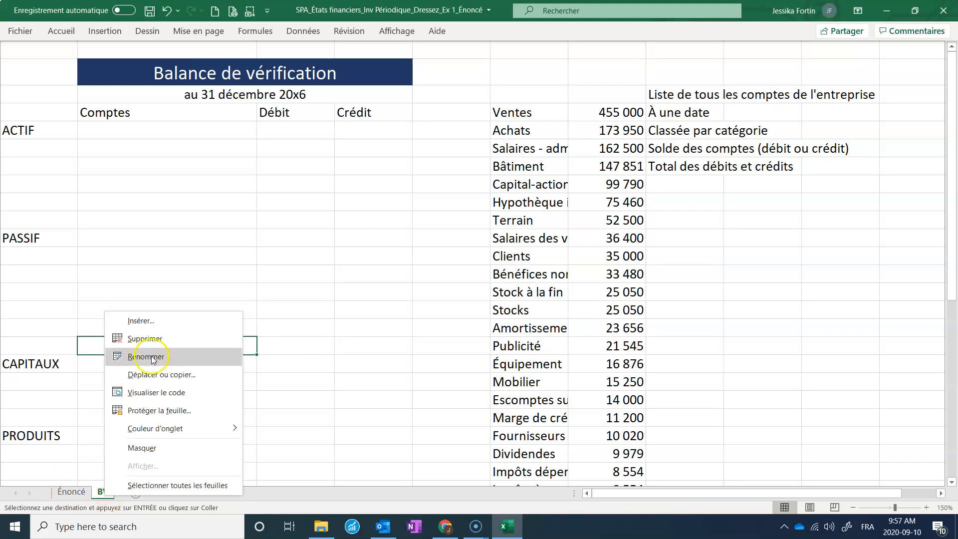
pyautogui.click(409, 173)
# Move the Ventes account with its balance into the PRODUITS section and Achats into the CHARGES section.
pyautogui.moveTo(516, 112); pyautogui.dragTo(586, 113)
pyautogui.hotkey('ctrl', 'v')
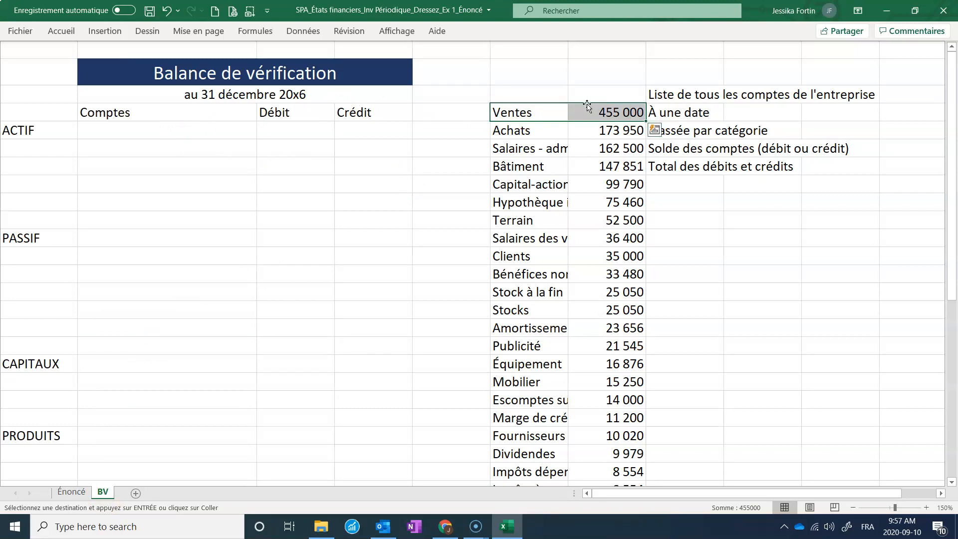
pyautogui.moveTo(587, 107); pyautogui.dragTo(275, 445)
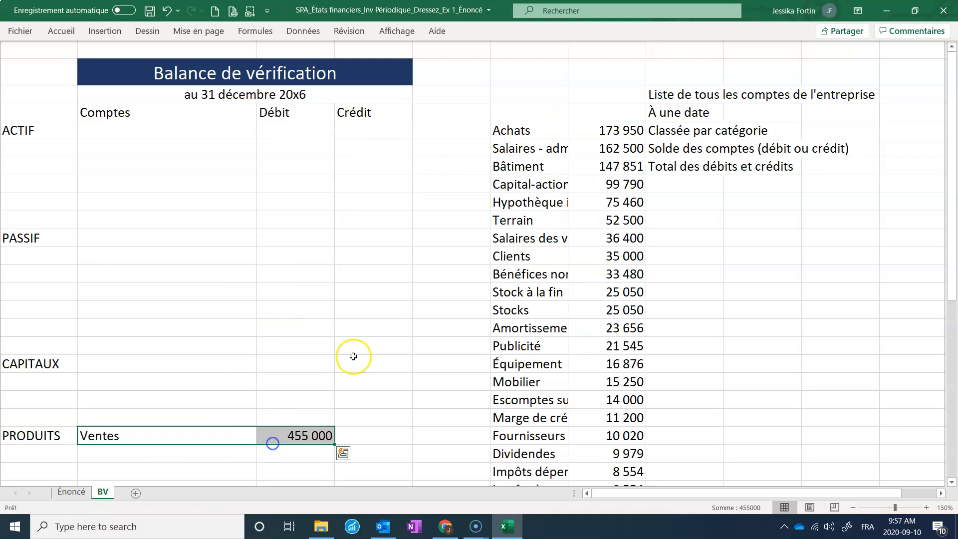
pyautogui.moveTo(541, 130); pyautogui.dragTo(267, 433)
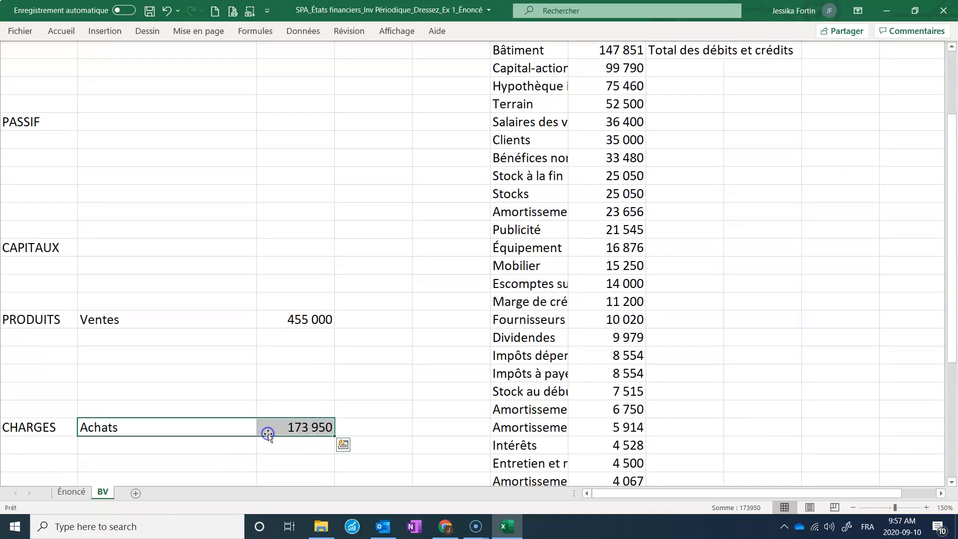
# Move Salaires - administration under Achats in CHARGES and Bâtiment into the ACTIF section, zooming out to 110%.
pyautogui.scroll(2, 528, 263)
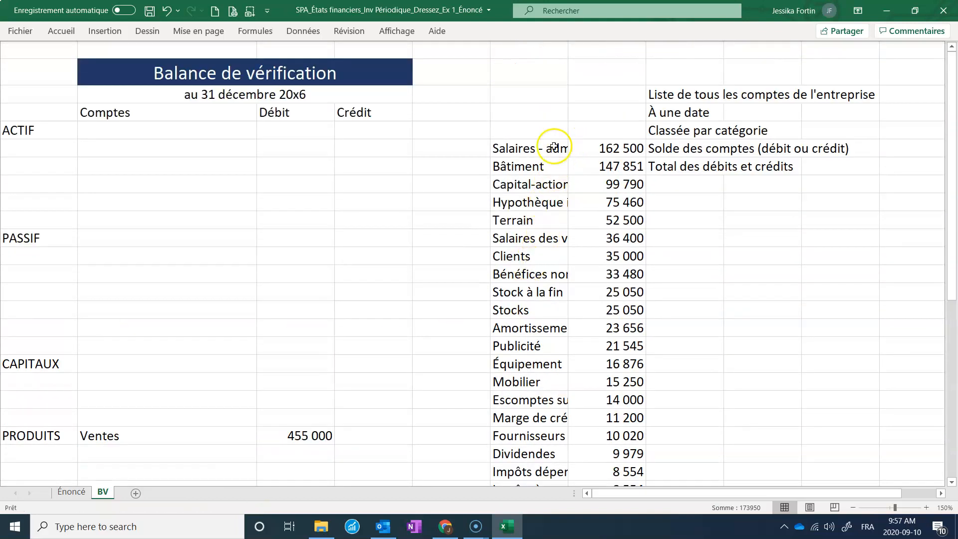
pyautogui.moveTo(550, 147); pyautogui.dragTo(315, 235)
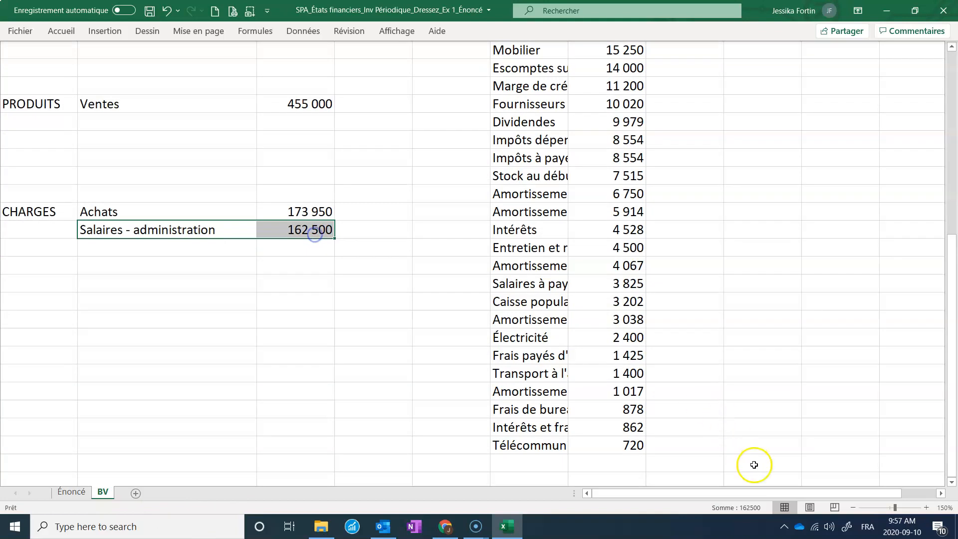
pyautogui.click(853, 507)
pyautogui.click(853, 507)
pyautogui.click(853, 507)
pyautogui.click(853, 507)
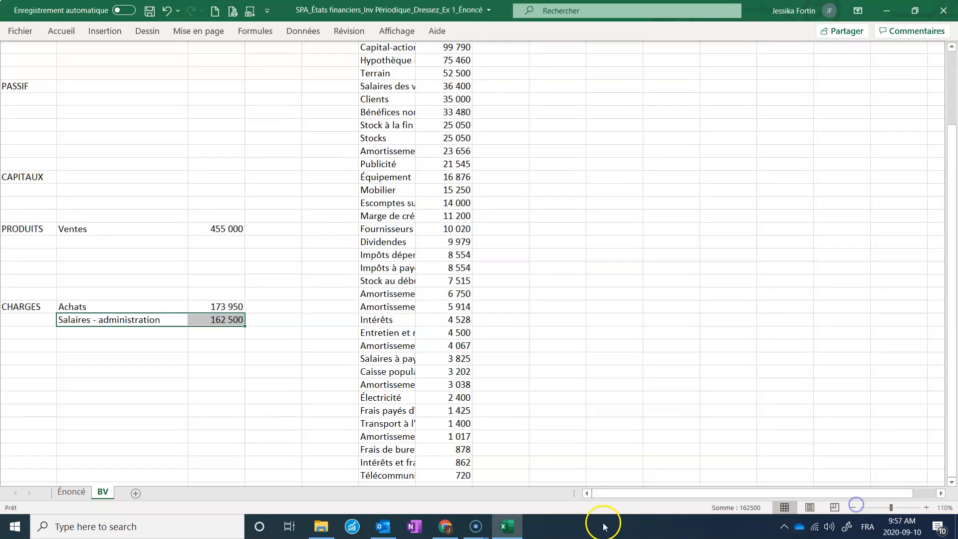
pyautogui.scroll(3, 288, 298)
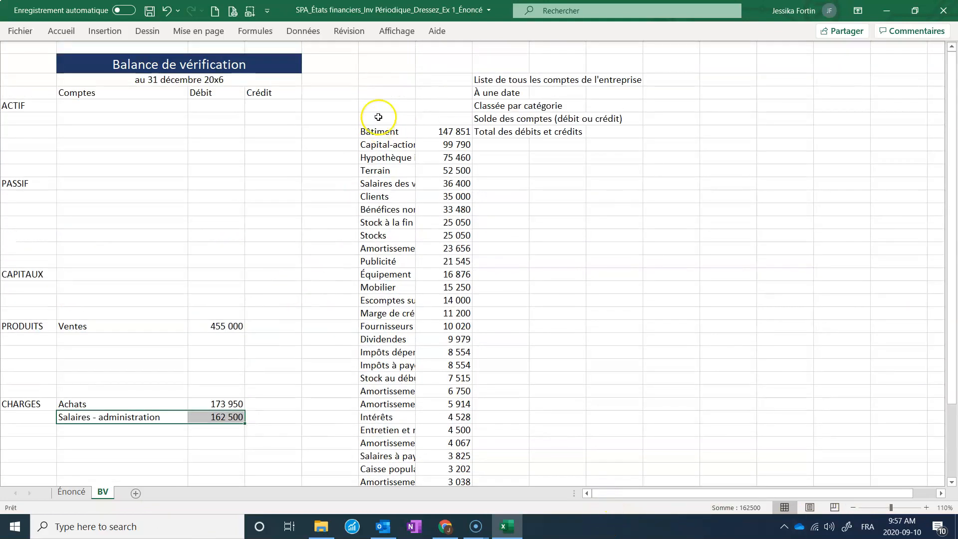
pyautogui.moveTo(394, 131); pyautogui.dragTo(199, 147)
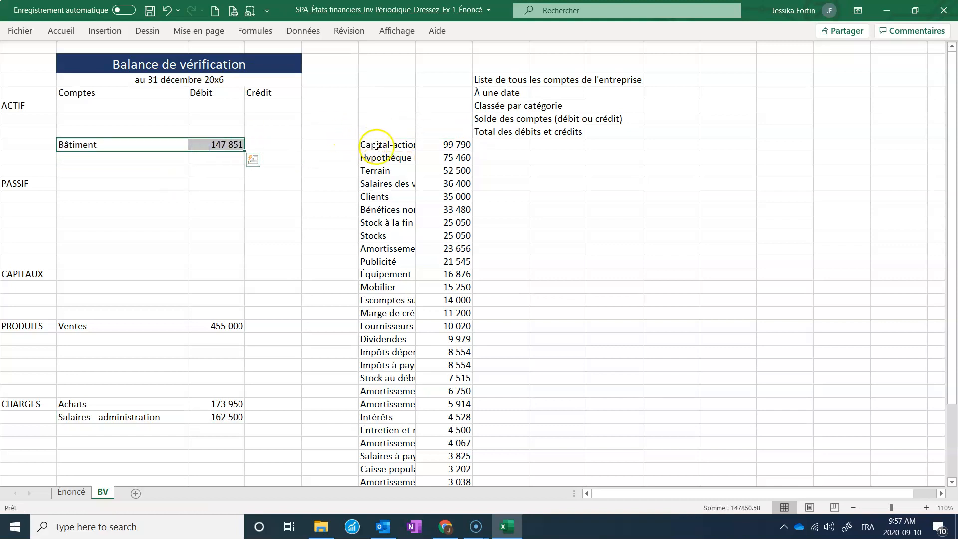
# Move Capital-actions into CAPITAUX, Hypothèque immobilière into PASSIF, Terrain and Clients into ACTIF, and Salaires des vendeurs into CHARGES.
pyautogui.moveTo(406, 144); pyautogui.dragTo(215, 270)
pyautogui.moveTo(385, 152); pyautogui.dragTo(201, 222)
pyautogui.moveTo(395, 170); pyautogui.dragTo(205, 134)
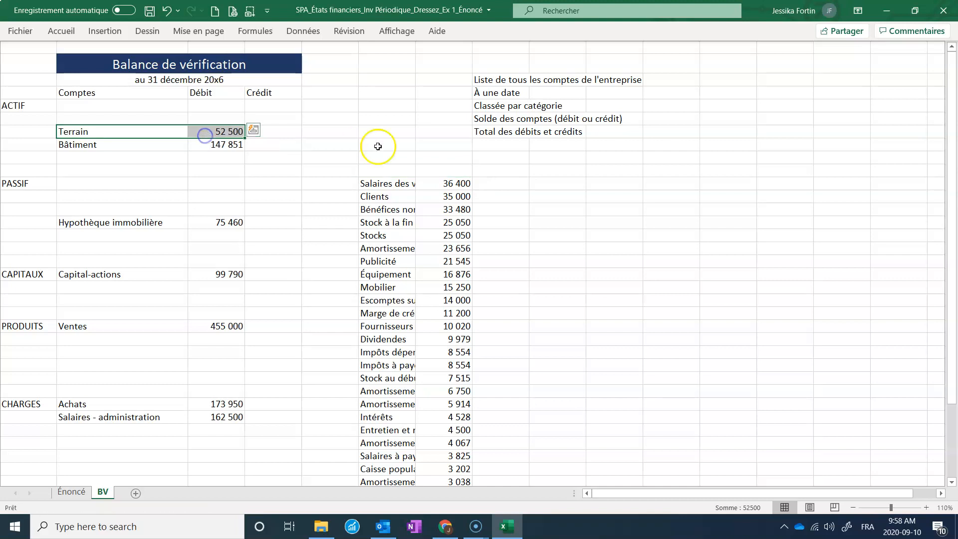
pyautogui.moveTo(399, 184); pyautogui.dragTo(154, 430)
pyautogui.moveTo(372, 198); pyautogui.dragTo(198, 120)
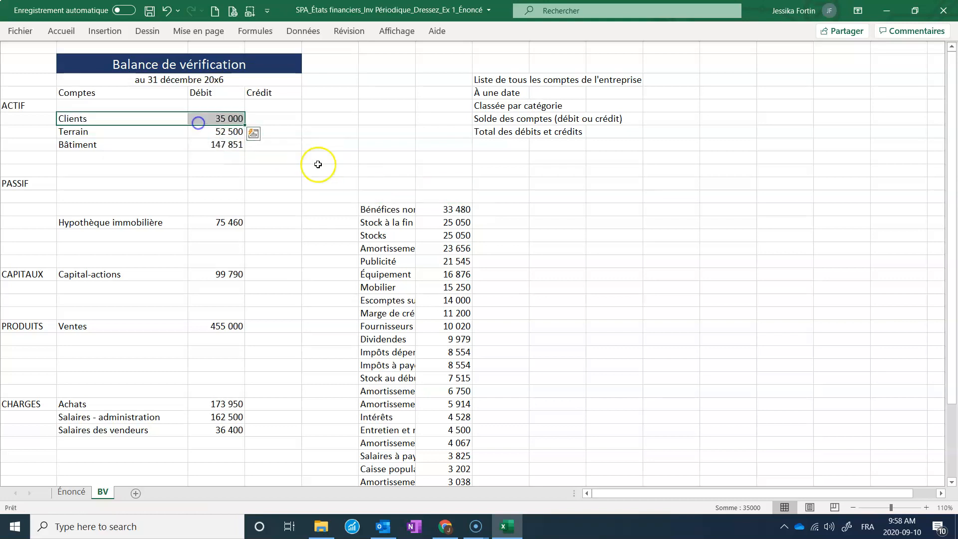
# Autofit the pasted account-name column, showing the row and column headings while resizing and hiding them again.
pyautogui.click(383, 210)
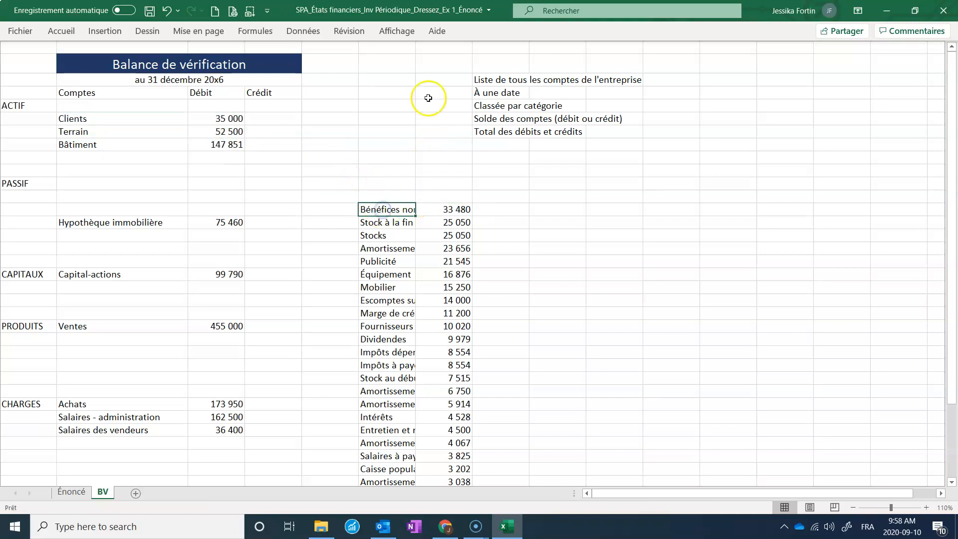
pyautogui.click(396, 31)
pyautogui.click(398, 75)
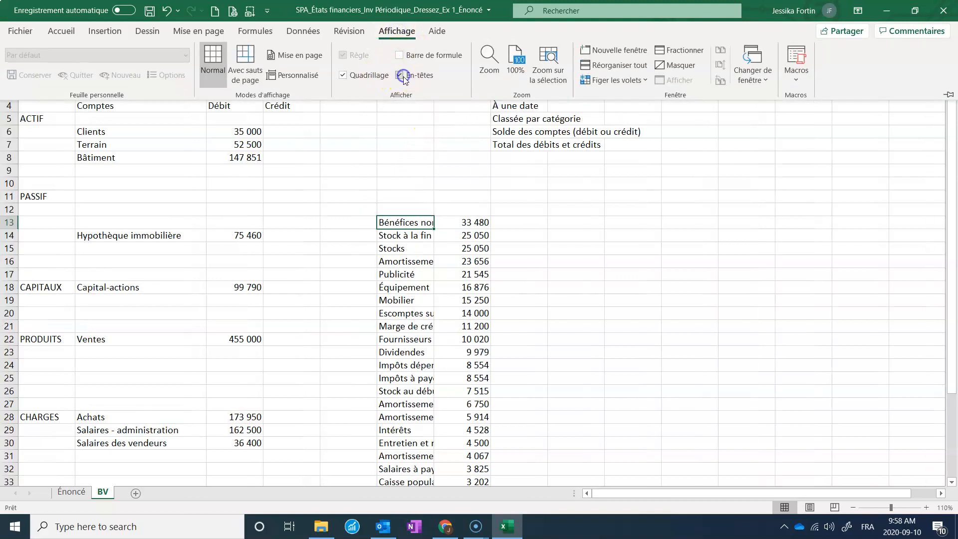
pyautogui.moveTo(433, 48); pyautogui.dragTo(478, 60)
pyautogui.click(444, 48)
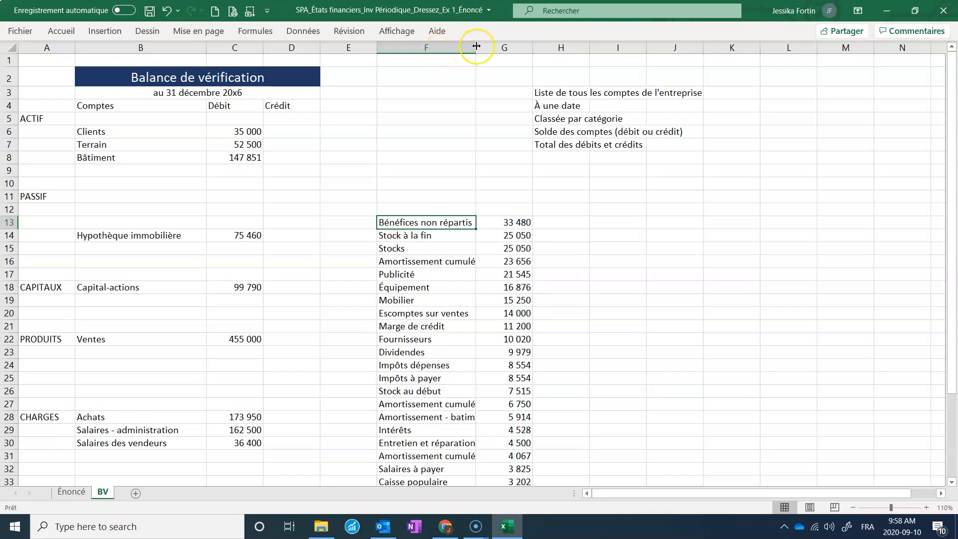
pyautogui.click(462, 45)
pyautogui.moveTo(474, 49); pyautogui.dragTo(486, 50)
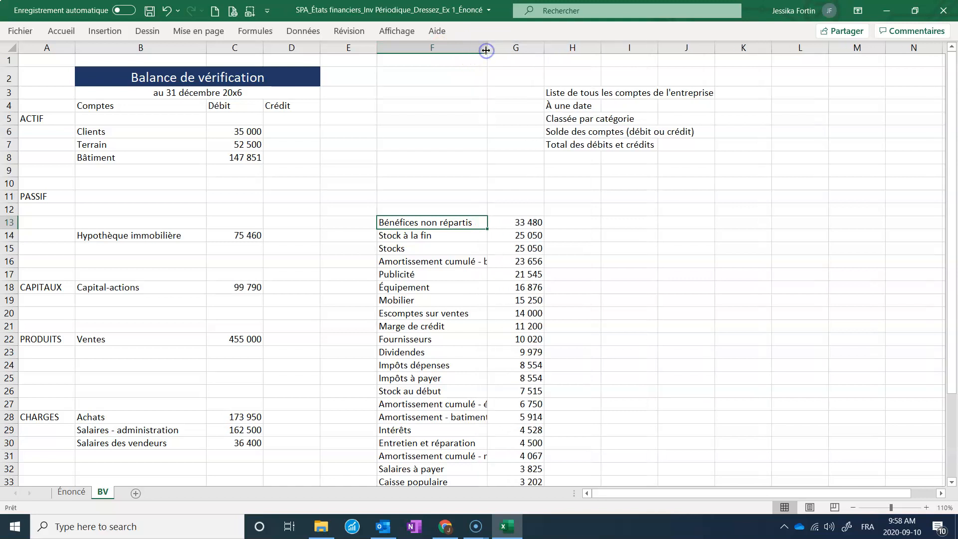
pyautogui.doubleClick(485, 50)
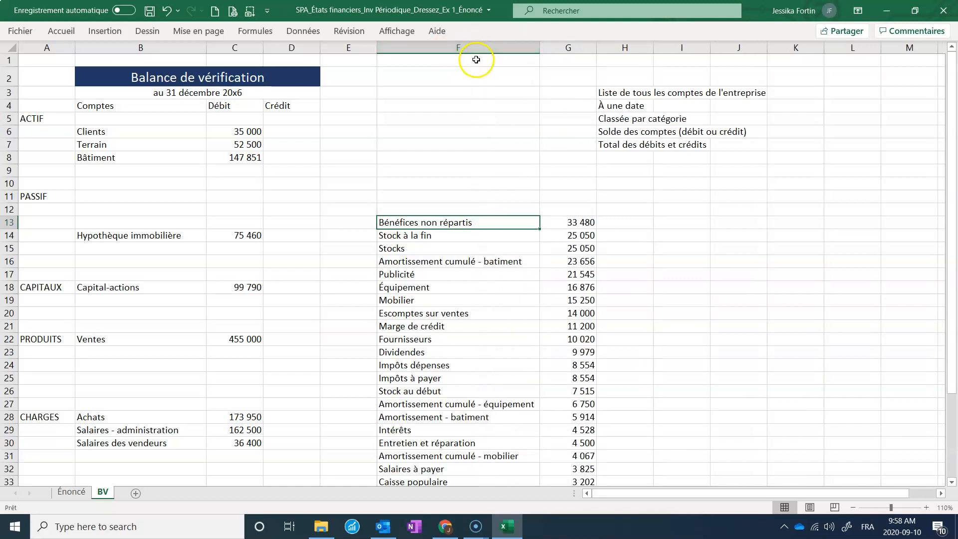
pyautogui.click(412, 191)
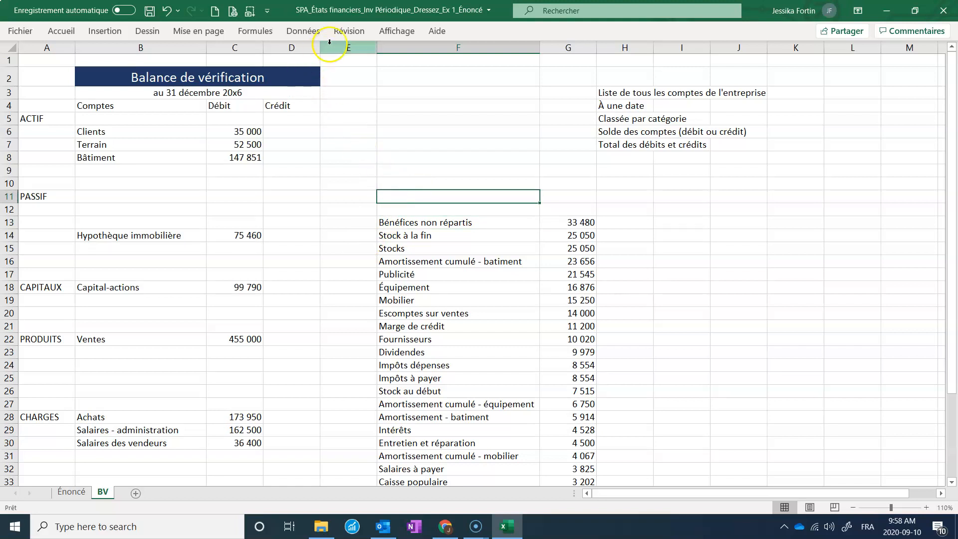
pyautogui.click(394, 31)
pyautogui.click(401, 75)
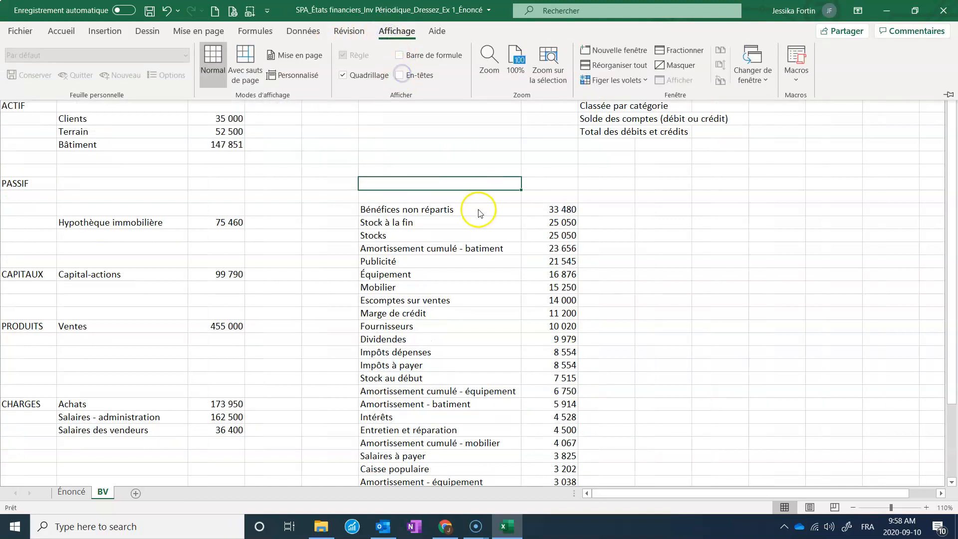
# Move Bénéfices non répartis under Capital-actions in CAPITAUX and Stocks to the top of the ACTIF section.
pyautogui.click(477, 211)
pyautogui.moveTo(477, 211); pyautogui.dragTo(221, 287)
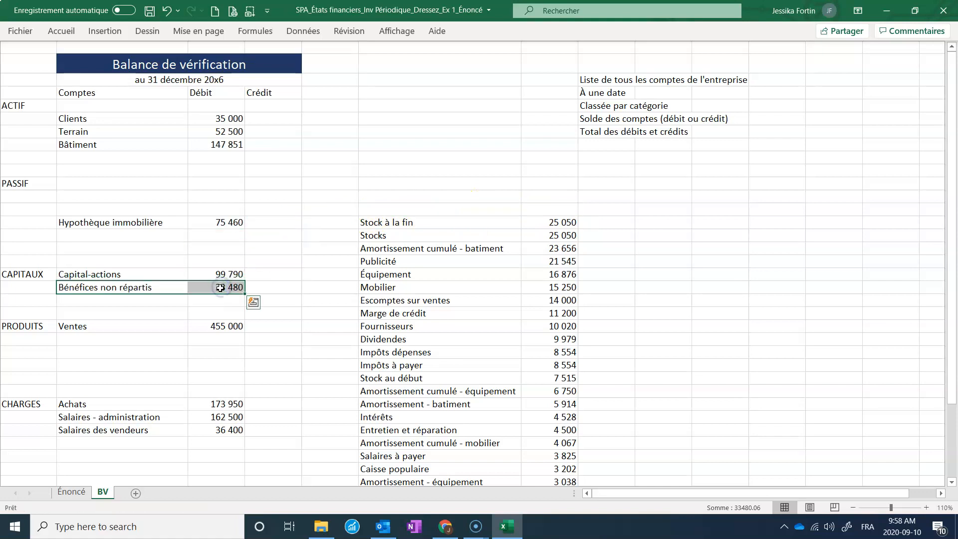
pyautogui.moveTo(474, 216); pyautogui.dragTo(538, 218)
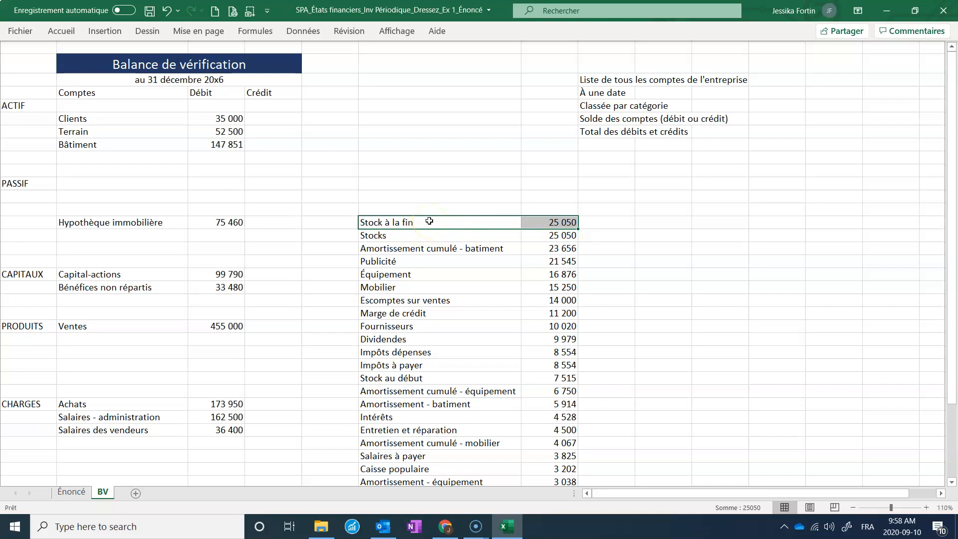
pyautogui.click(418, 236)
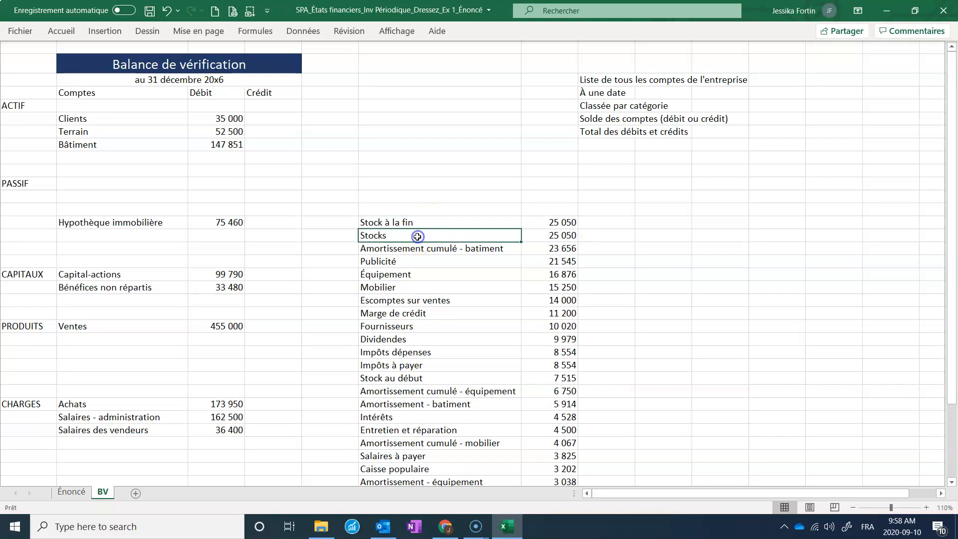
pyautogui.moveTo(483, 232); pyautogui.dragTo(222, 106)
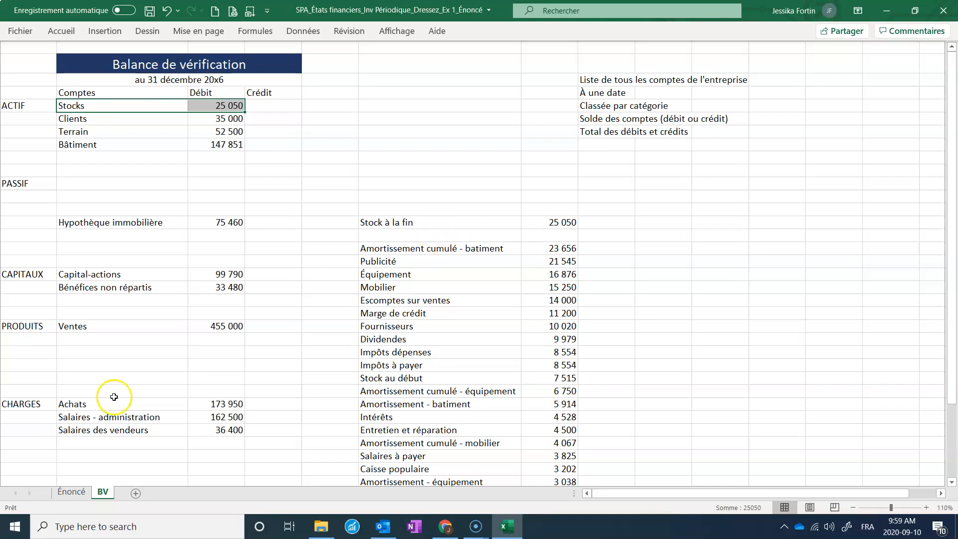
# Shift the two salary accounts down one row and move Stock à la fin under Achats in CHARGES.
pyautogui.moveTo(80, 417); pyautogui.dragTo(208, 451)
pyautogui.click(412, 221)
pyautogui.moveTo(412, 221); pyautogui.dragTo(210, 417)
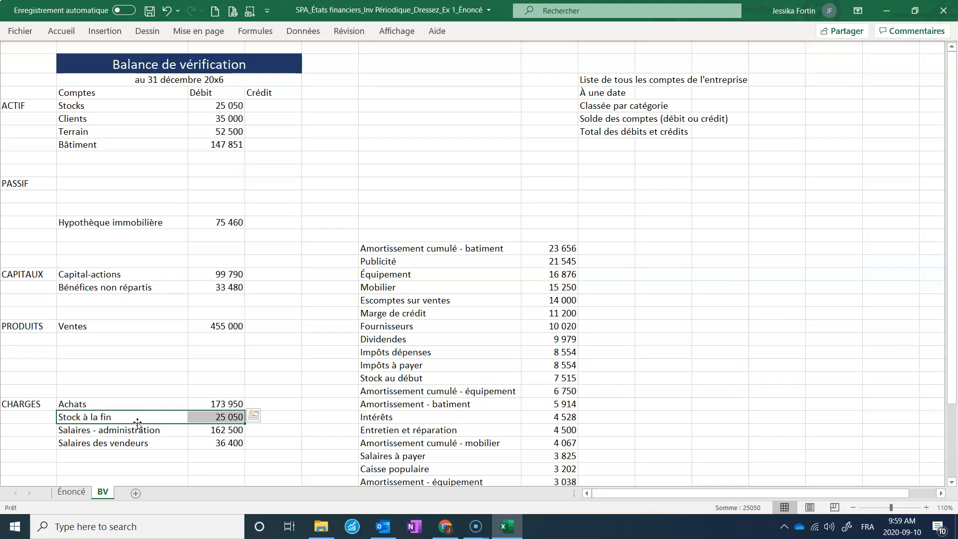
# Move Amortissement cumulé - batiment into ACTIF directly below Bâtiment.
pyautogui.moveTo(443, 249); pyautogui.dragTo(555, 251)
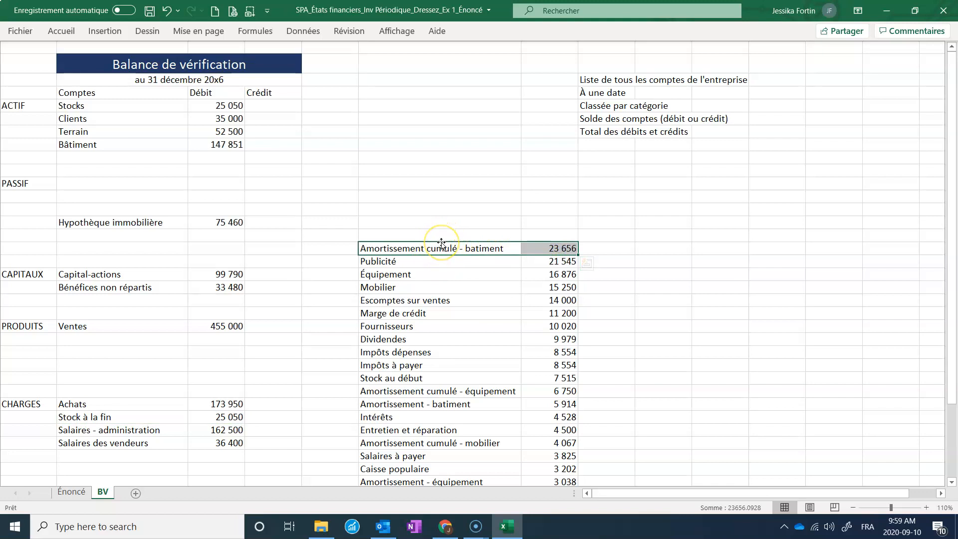
pyautogui.moveTo(442, 243); pyautogui.dragTo(159, 160)
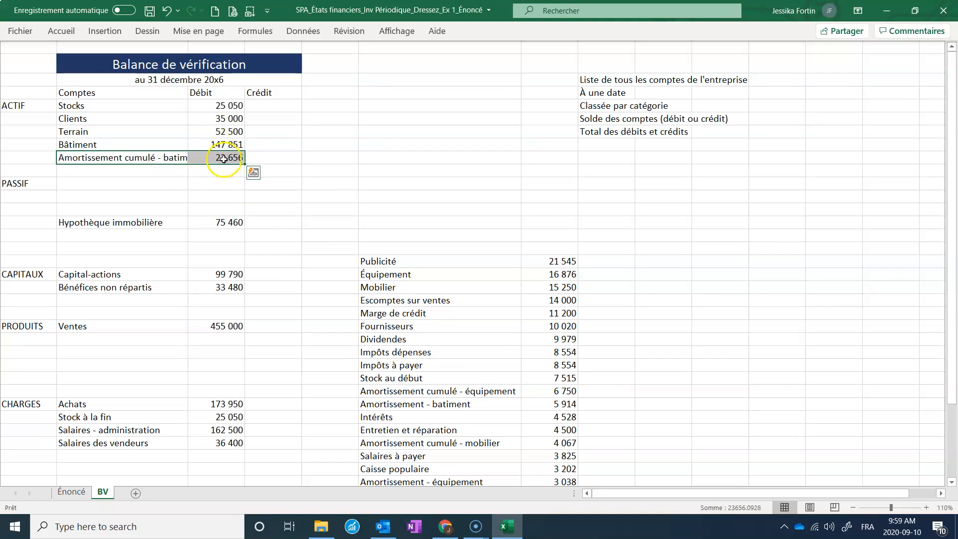
# Move Publicité into CHARGES below Salaires des vendeurs.
pyautogui.click(445, 260)
pyautogui.moveTo(445, 259); pyautogui.dragTo(210, 449)
pyautogui.click(511, 298)
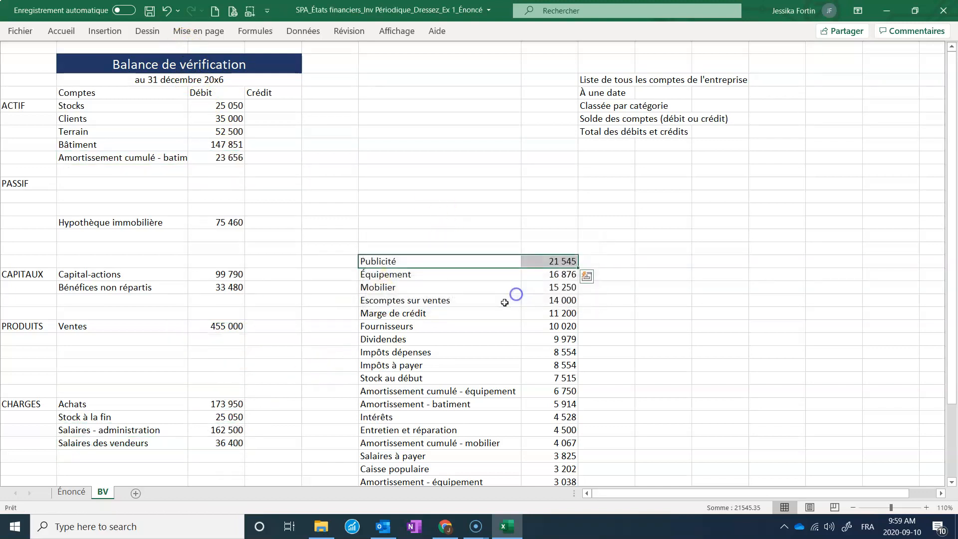
pyautogui.moveTo(464, 256); pyautogui.dragTo(156, 454)
# Move Équipement into ACTIF below Amortissement cumulé - batiment.
pyautogui.scroll(-1, 421, 306)
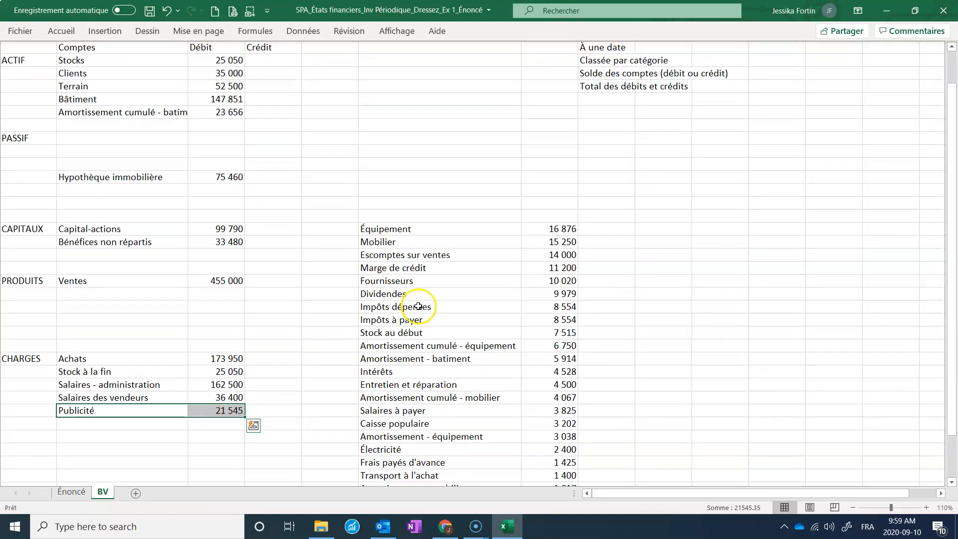
pyautogui.scroll(-1, 421, 230)
pyautogui.moveTo(496, 186); pyautogui.dragTo(161, 85)
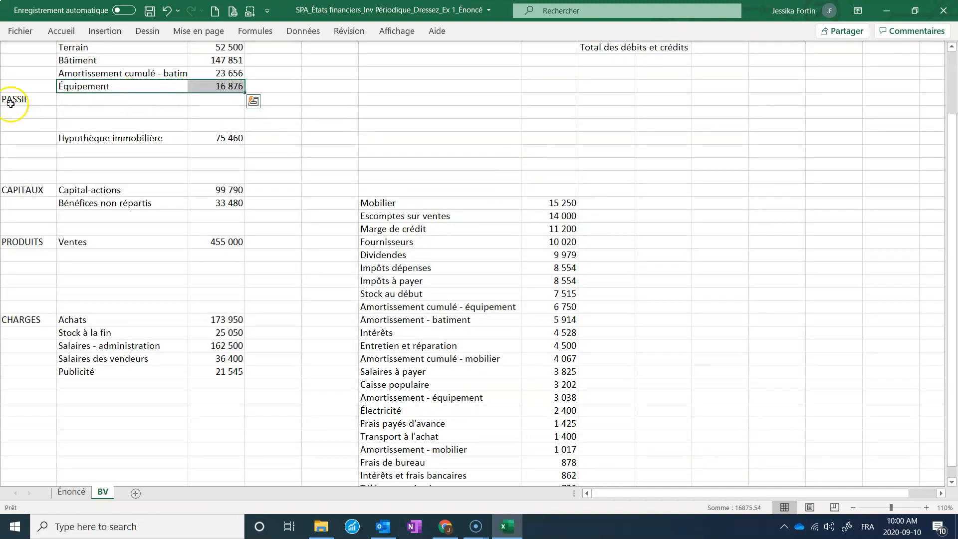
# Show the row and column headings and widen the account-name columns so full names fit.
pyautogui.click(397, 31)
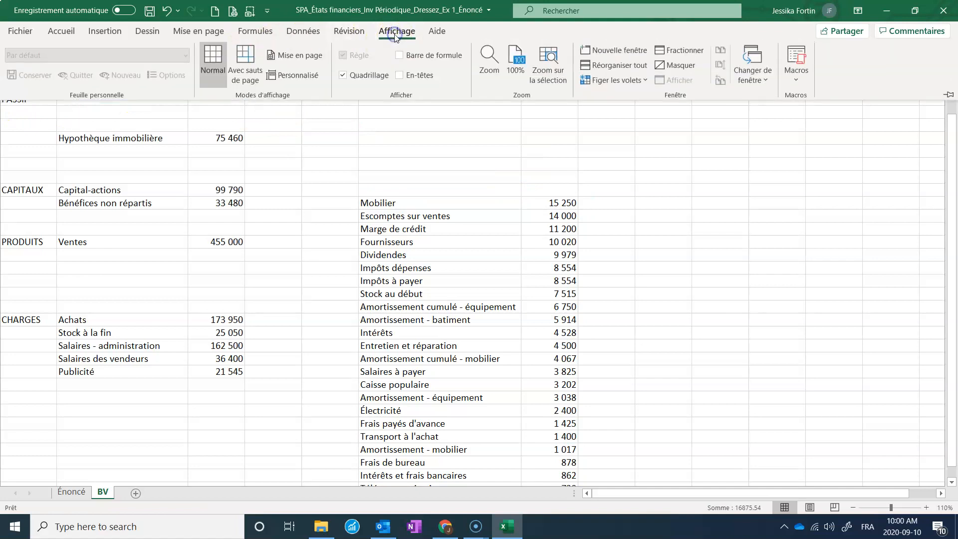
pyautogui.click(401, 75)
pyautogui.scroll(3, 340, 197)
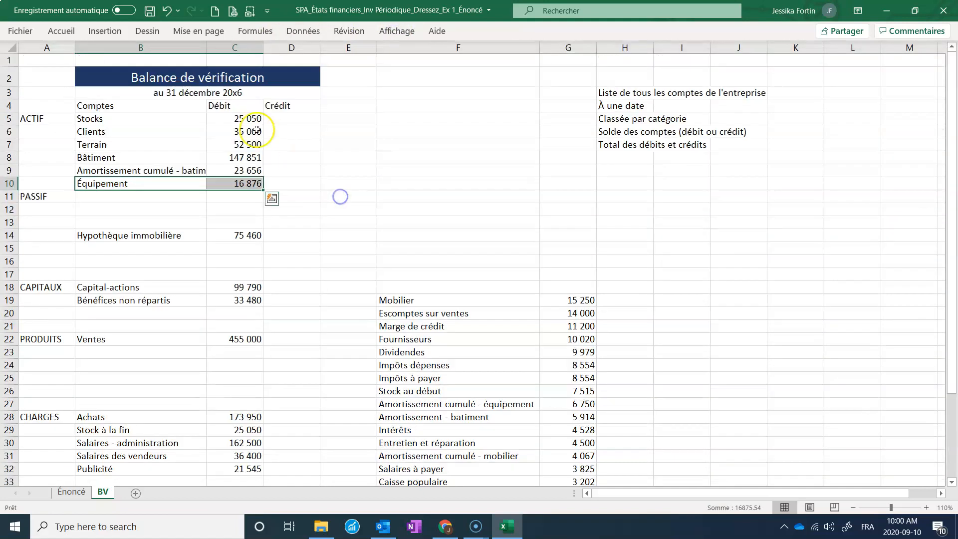
pyautogui.moveTo(207, 47); pyautogui.dragTo(254, 45)
pyautogui.click(481, 194)
pyautogui.click(475, 300)
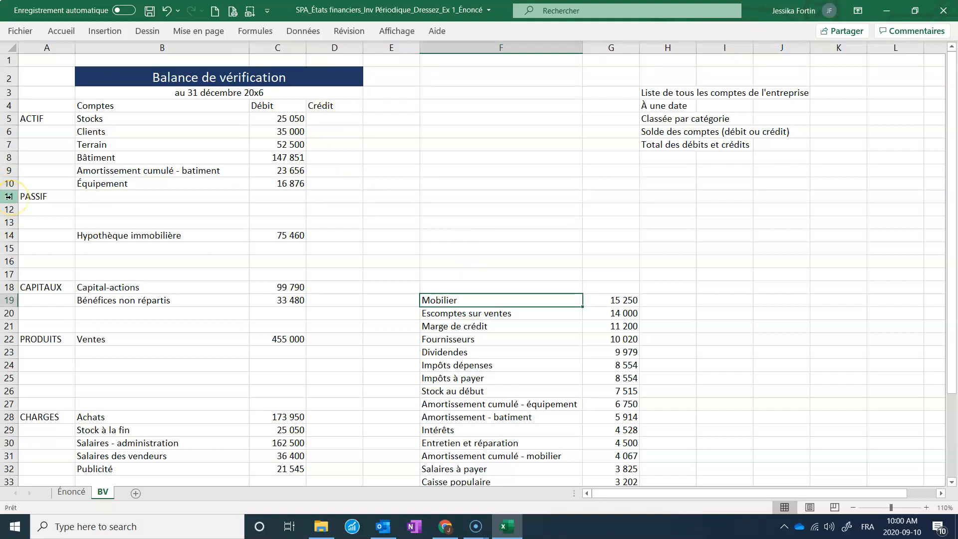
# Insert five blank rows above PASSIF and move Mobilier into the new ACTIF space.
pyautogui.moveTo(11, 196); pyautogui.dragTo(10, 247)
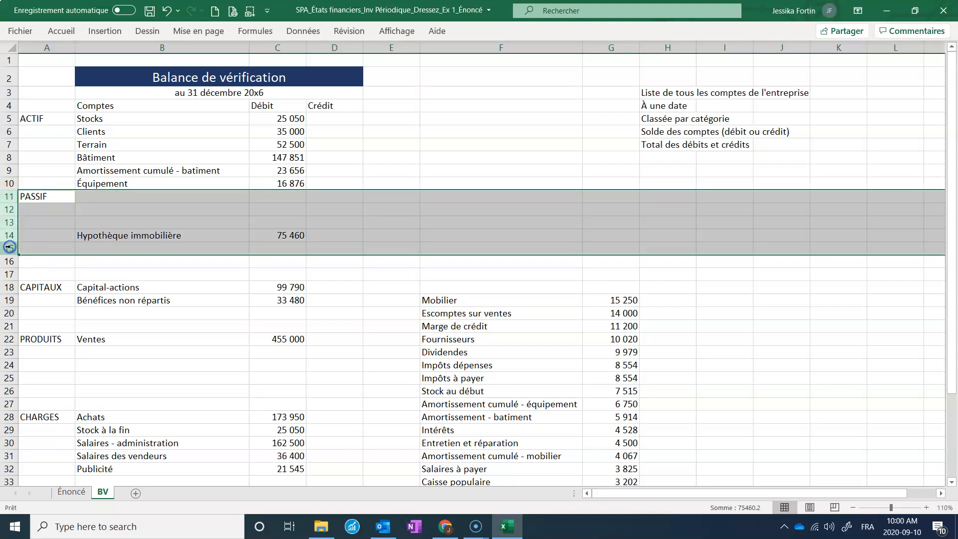
pyautogui.rightClick(7, 241)
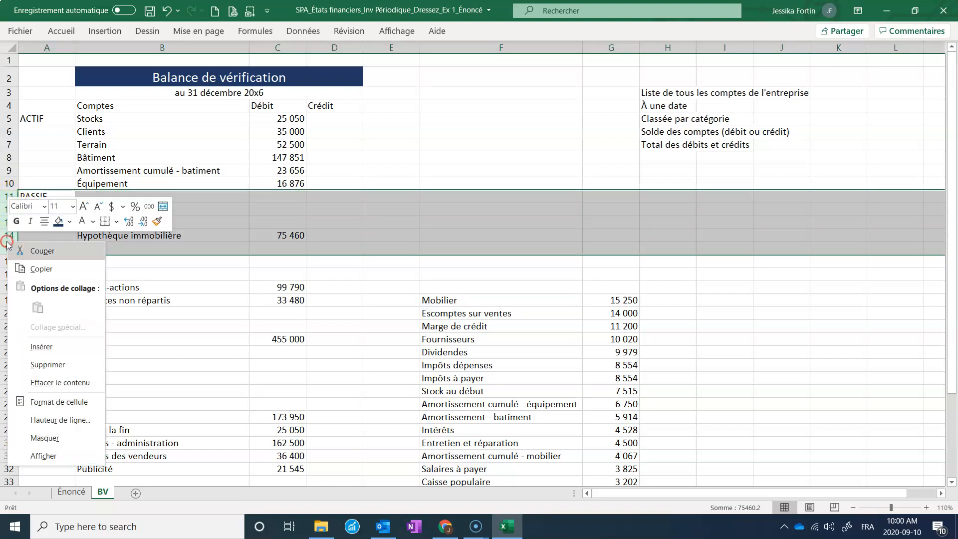
pyautogui.click(54, 342)
pyautogui.click(89, 263)
pyautogui.moveTo(464, 372); pyautogui.dragTo(265, 206)
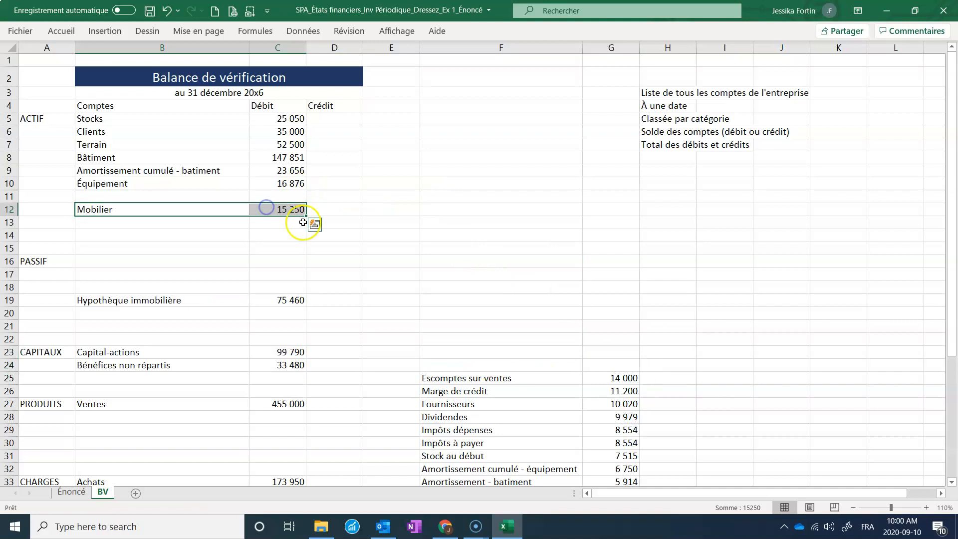
pyautogui.click(120, 157)
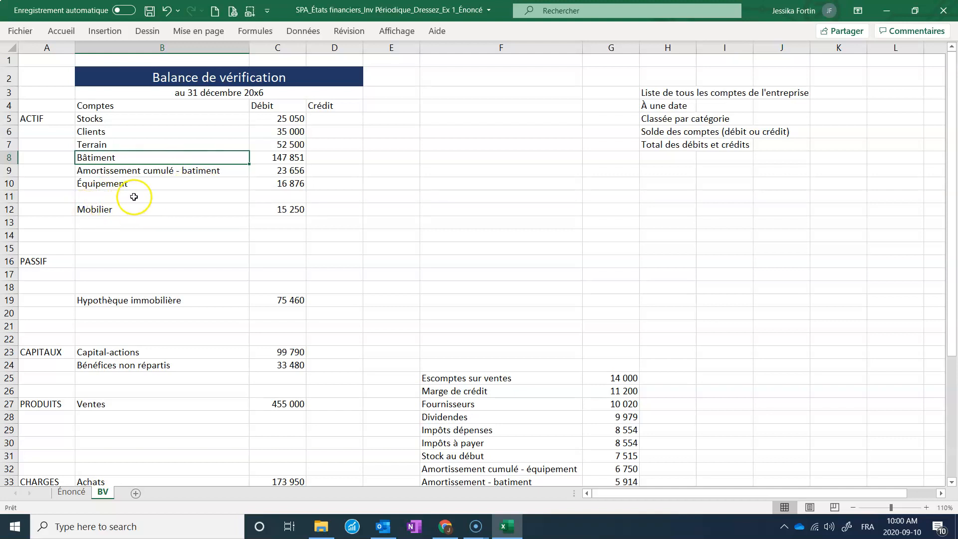
# Move Escomptes sur ventes under Ventes in PRODUITS, and Fournisseurs and Marge de crédit to the top of PASSIF.
pyautogui.scroll(-1, 319, 199)
pyautogui.moveTo(554, 332); pyautogui.dragTo(257, 370)
pyautogui.click(462, 343)
pyautogui.moveTo(462, 344); pyautogui.dragTo(216, 229)
pyautogui.moveTo(430, 356); pyautogui.dragTo(272, 216)
# Move Dividendes into CAPITAUX below Bénéfices non répartis.
pyautogui.scroll(-1, 504, 280)
pyautogui.moveTo(494, 332); pyautogui.dragTo(272, 296)
# Rename Impôts dépenses to Impôts and move it into the CHARGES section.
pyautogui.click(463, 350)
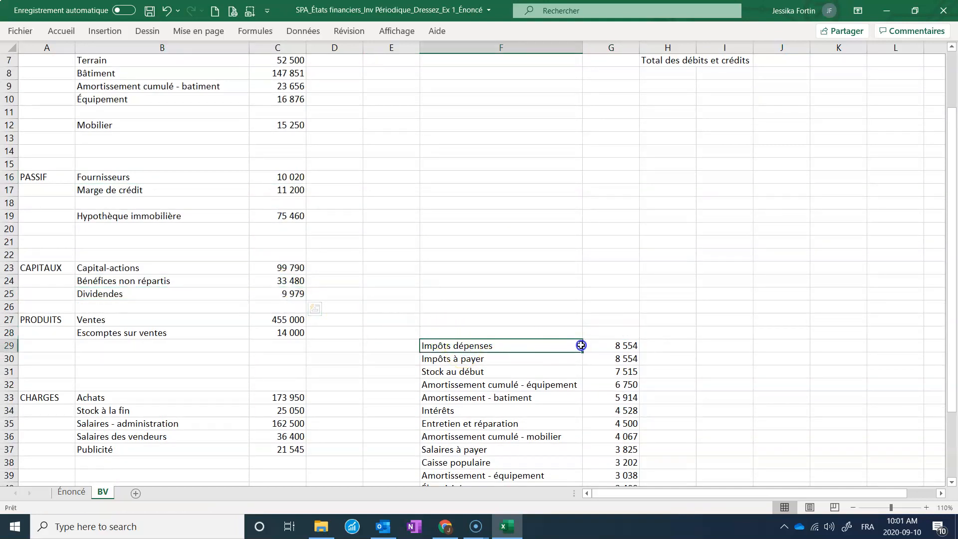
pyautogui.moveTo(581, 345); pyautogui.dragTo(603, 342)
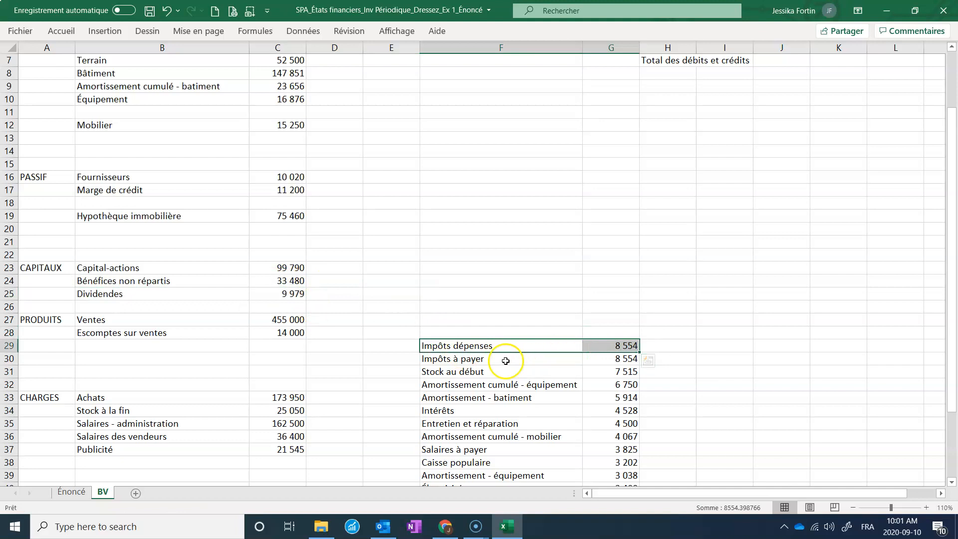
pyautogui.doubleClick(457, 344)
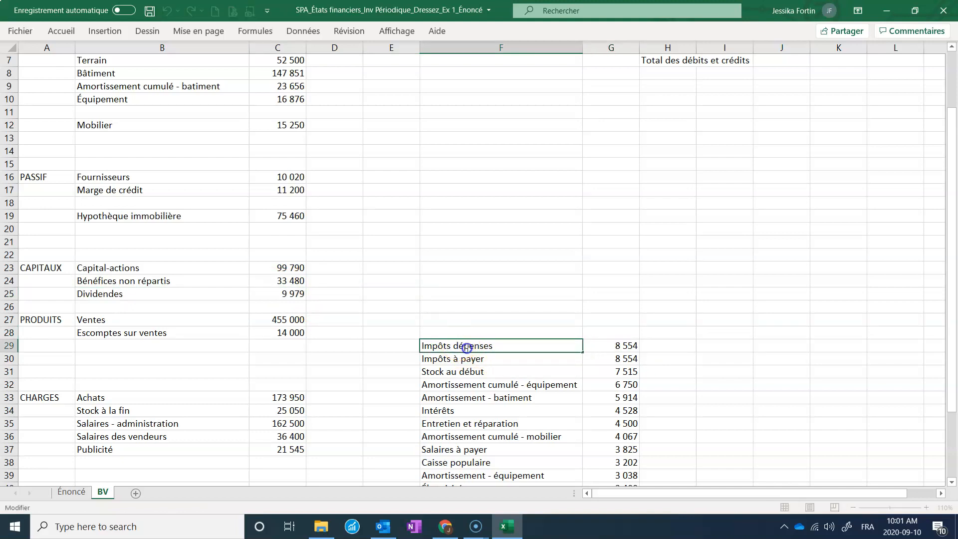
pyautogui.doubleClick(466, 348)
pyautogui.press('BackSpace')
pyautogui.click(497, 362)
pyautogui.click(493, 346)
pyautogui.moveTo(587, 342); pyautogui.dragTo(250, 445)
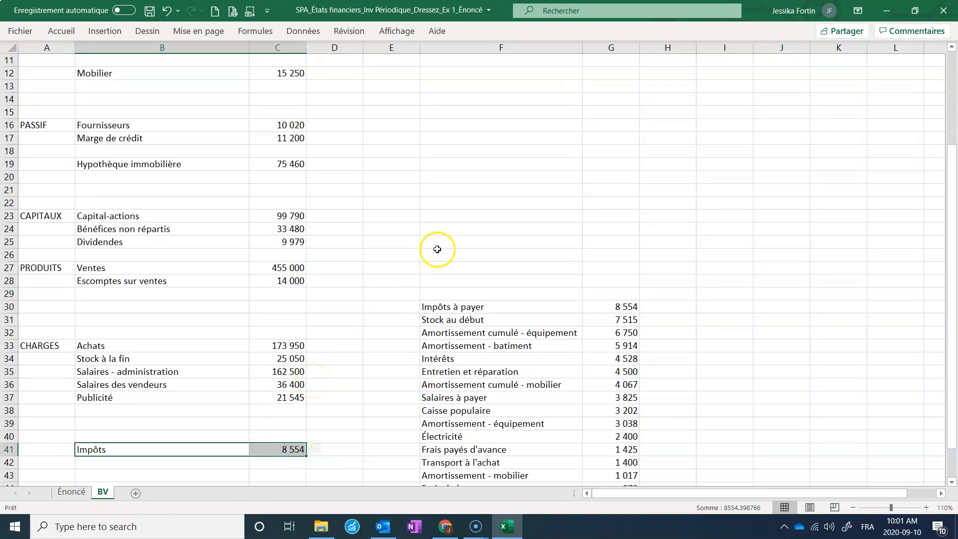
# Move Impôts à payer into PASSIF below Marge de crédit.
pyautogui.moveTo(480, 305); pyautogui.dragTo(609, 306)
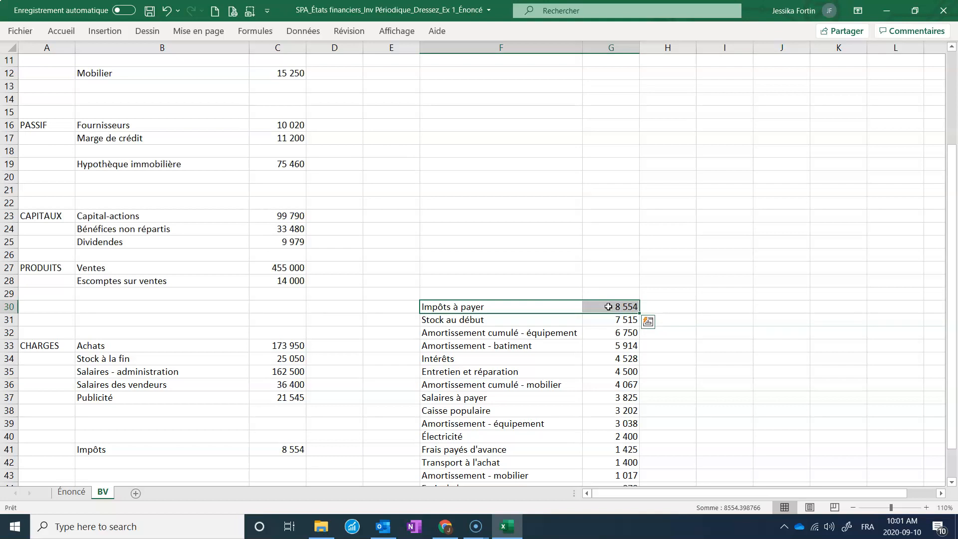
pyautogui.moveTo(608, 301); pyautogui.dragTo(287, 147)
# Shift the CHARGES accounts down one row and place Stock au début at the top of CHARGES.
pyautogui.moveTo(475, 316); pyautogui.dragTo(599, 314)
pyautogui.moveTo(111, 346); pyautogui.dragTo(274, 415)
pyautogui.click(494, 321)
pyautogui.moveTo(494, 320); pyautogui.dragTo(302, 351)
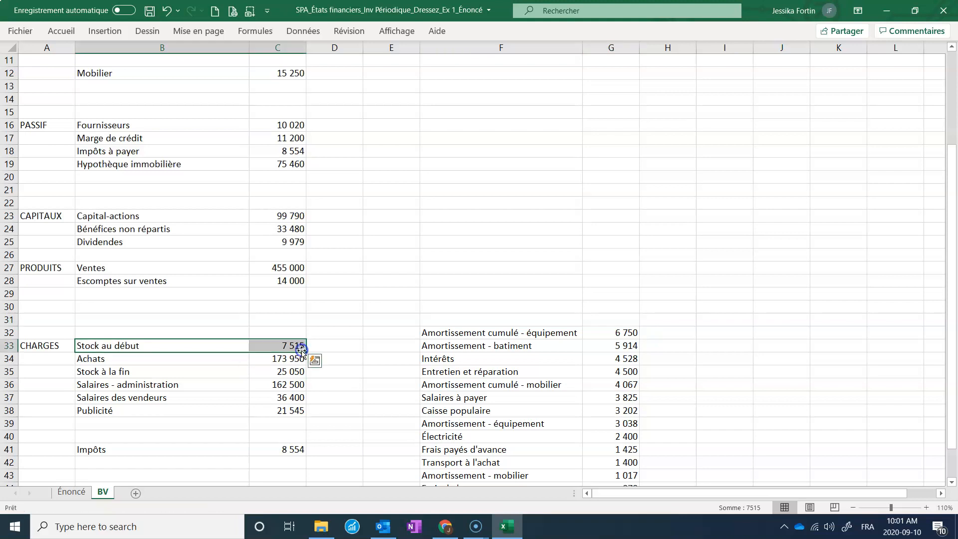
pyautogui.click(124, 355)
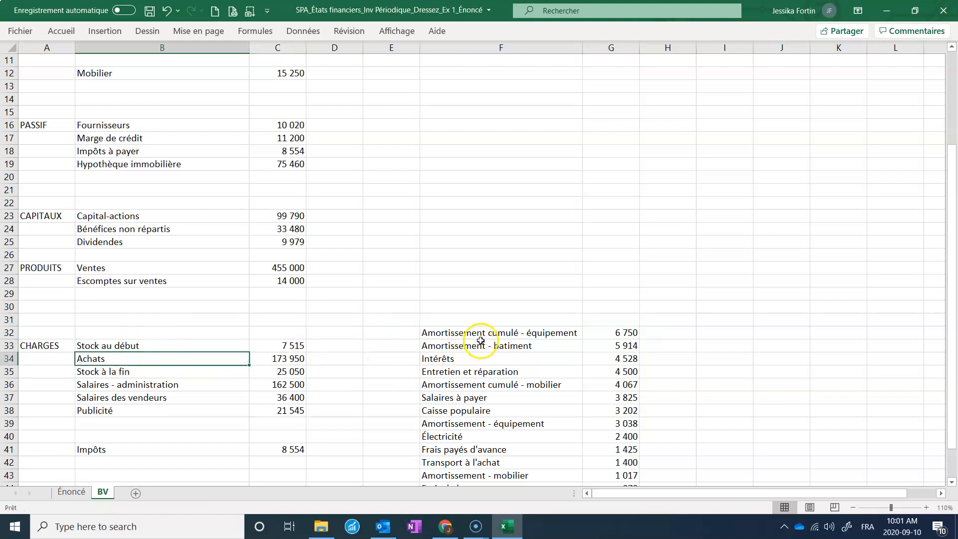
# Move Amortissement cumulé - équipement into ACTIF below Équipement.
pyautogui.scroll(-1, 418, 343)
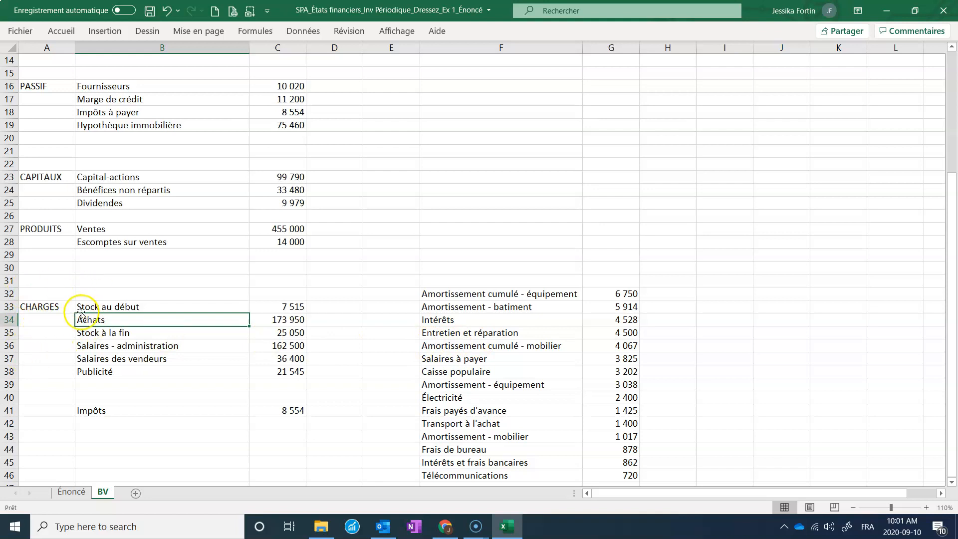
pyautogui.moveTo(501, 293); pyautogui.dragTo(262, 113)
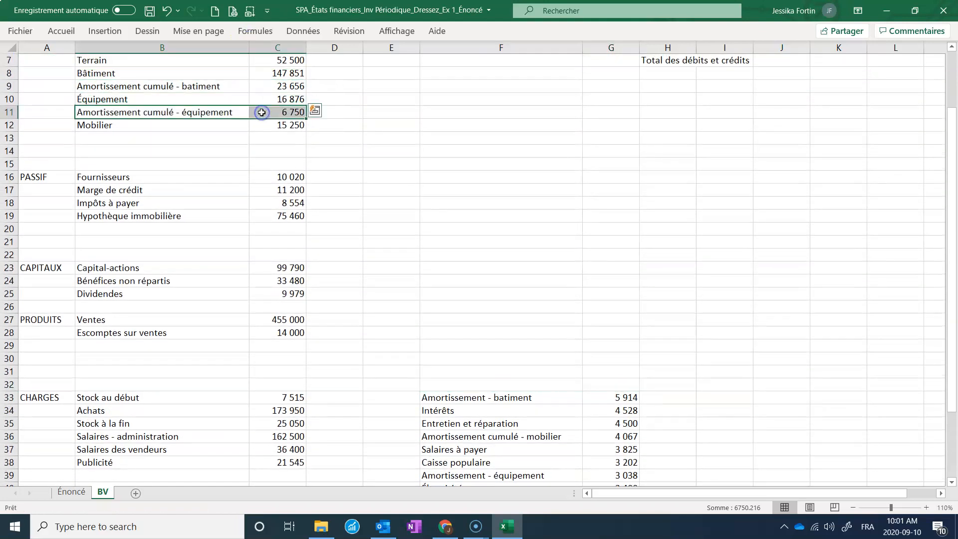
# Move Amortissement - batiment and Intérêts into CHARGES below Publicité.
pyautogui.scroll(-1, 509, 349)
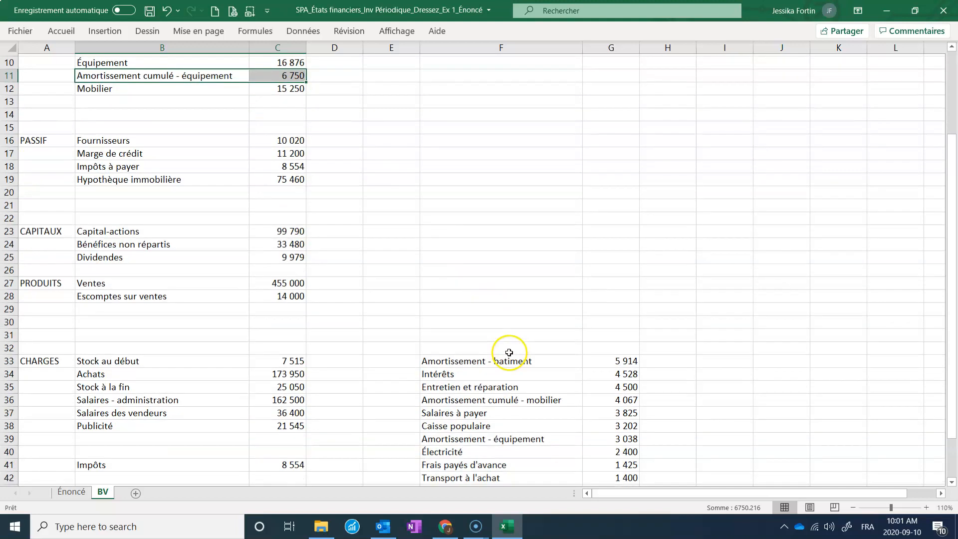
pyautogui.click(554, 358)
pyautogui.moveTo(592, 355); pyautogui.dragTo(600, 356)
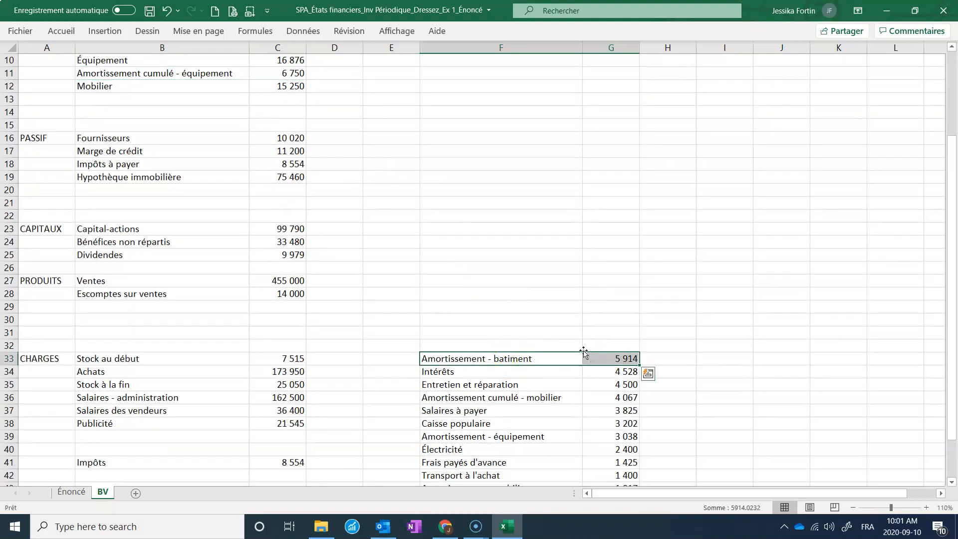
pyautogui.scroll(-1, 522, 350)
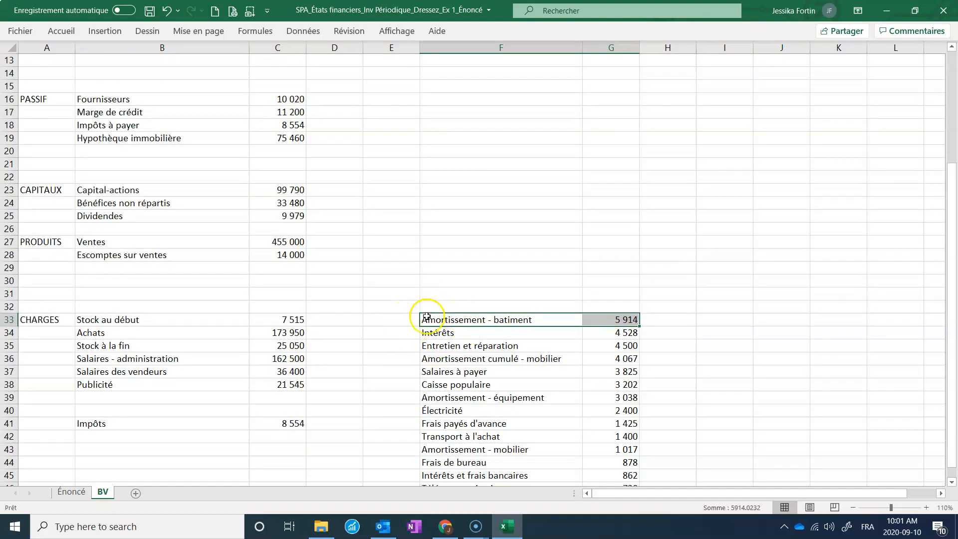
pyautogui.moveTo(420, 316); pyautogui.dragTo(214, 391)
pyautogui.moveTo(499, 334); pyautogui.dragTo(264, 410)
# Move Impôts down to row 45 and place Entretien et réparation below Intérêts in CHARGES.
pyautogui.moveTo(464, 345); pyautogui.dragTo(612, 342)
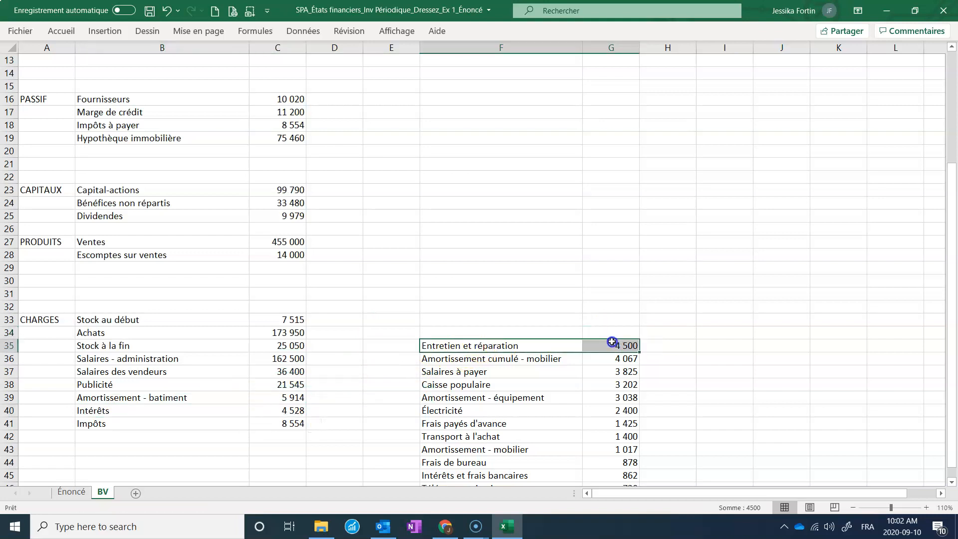
pyautogui.moveTo(157, 429); pyautogui.dragTo(282, 475)
pyautogui.moveTo(472, 342); pyautogui.dragTo(268, 421)
# Move Amortissement cumulé - mobilier into ACTIF below Mobilier.
pyautogui.scroll(-2, 458, 330)
pyautogui.scroll(-1, 458, 331)
pyautogui.moveTo(455, 280); pyautogui.dragTo(277, 221)
# Move Salaires à payer into PASSIF below Impôts à payer, above Hypothèque immobilière.
pyautogui.scroll(-1, 424, 272)
pyautogui.scroll(-7, 424, 273)
pyautogui.moveTo(475, 253); pyautogui.dragTo(612, 251)
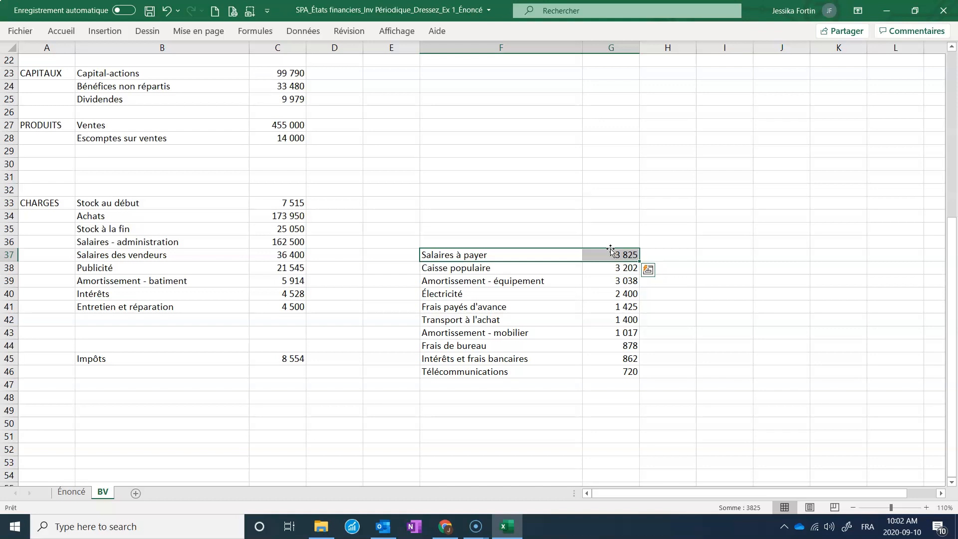
pyautogui.moveTo(611, 248); pyautogui.dragTo(305, 221)
pyautogui.moveTo(242, 201)
pyautogui.mouseDown()
pyautogui.moveTo(270, 205)
pyautogui.moveTo(272, 229)
pyautogui.moveTo(259, 193)
pyautogui.moveTo(261, 202)
pyautogui.mouseUp()
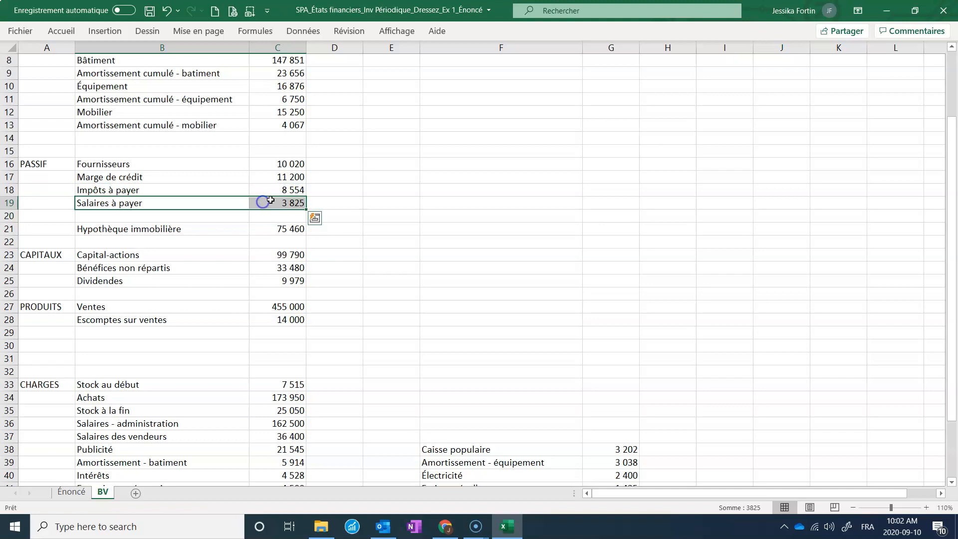
# Place Caisse populaire at the top of ACTIF, shifting the ACTIF accounts down one row.
pyautogui.scroll(-2, 531, 264)
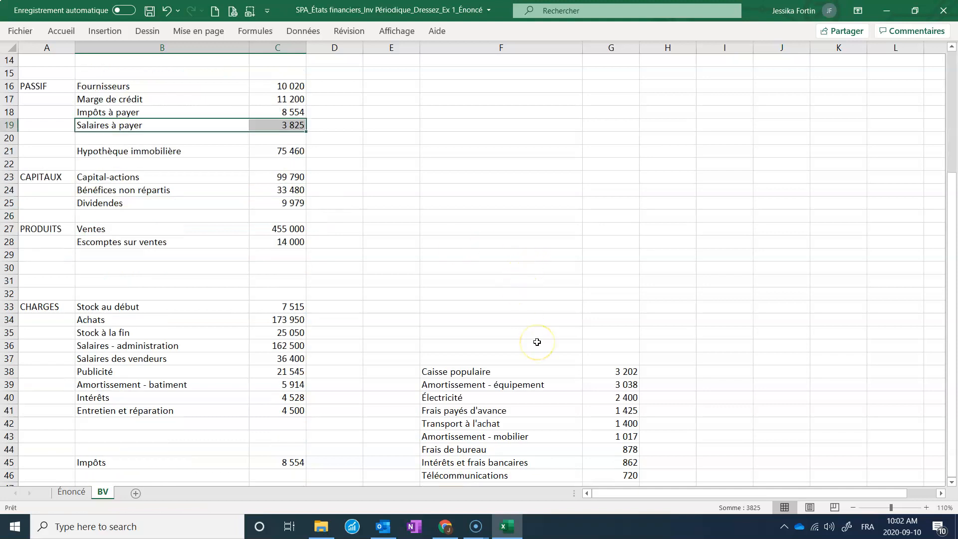
pyautogui.moveTo(525, 377); pyautogui.dragTo(509, 189)
pyautogui.moveTo(162, 124); pyautogui.dragTo(280, 242)
pyautogui.moveTo(371, 183); pyautogui.dragTo(253, 116)
pyautogui.scroll(-1, 452, 250)
pyautogui.scroll(-5, 453, 249)
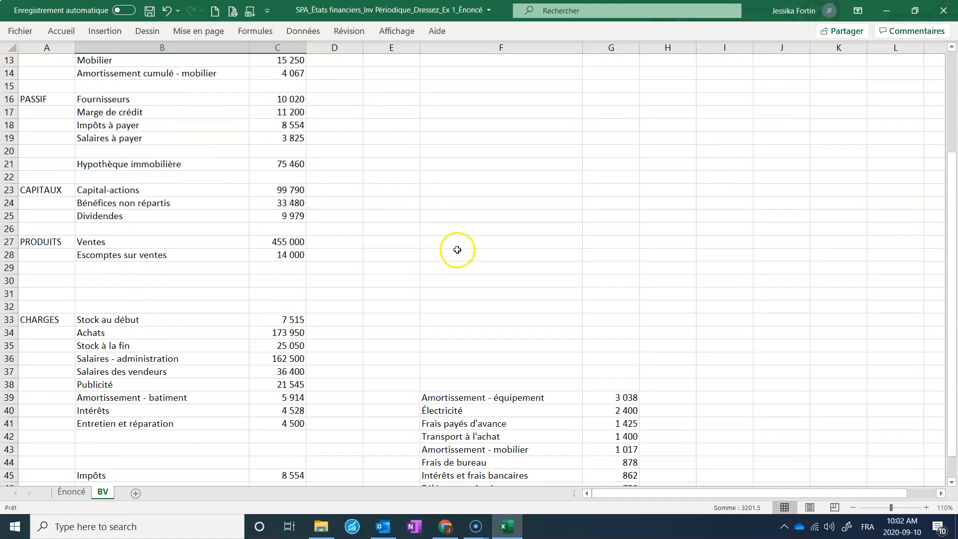
# Move Amortissement - équipement and Électricité into CHARGES below Entretien et réparation.
pyautogui.moveTo(483, 361); pyautogui.dragTo(250, 402)
pyautogui.moveTo(494, 370); pyautogui.dragTo(274, 408)
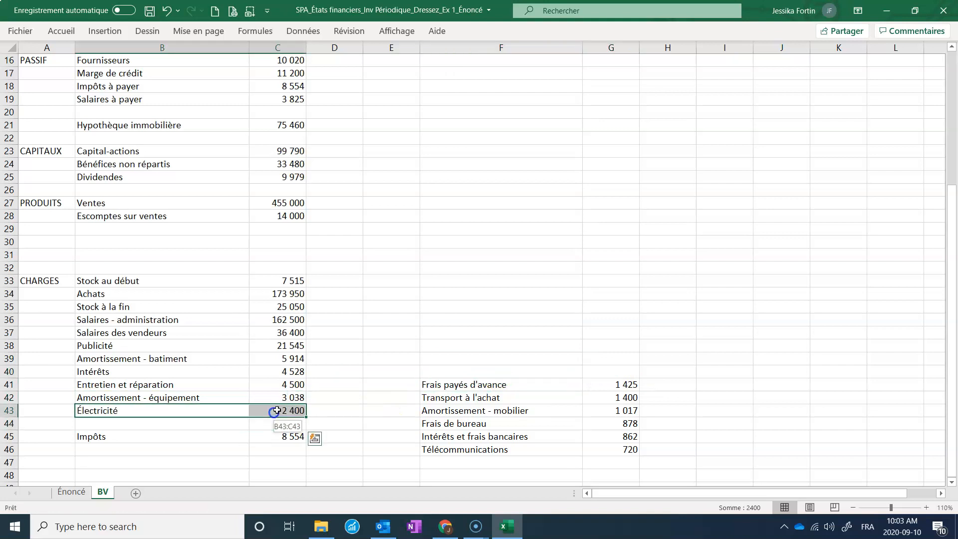
# Move Frais payés d'avance into the ACTIF section.
pyautogui.moveTo(479, 385); pyautogui.dragTo(594, 380)
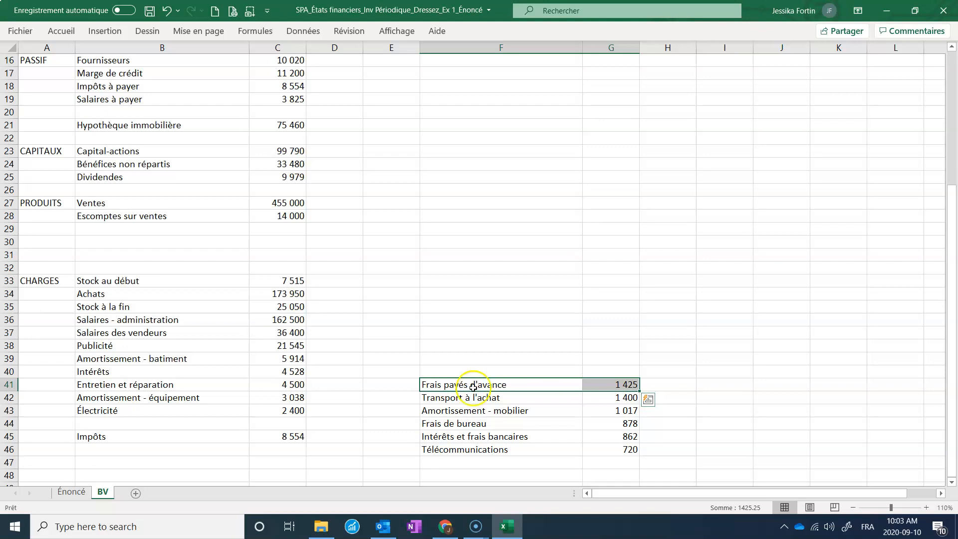
pyautogui.scroll(4, 402, 381)
pyautogui.moveTo(147, 90); pyautogui.dragTo(279, 189)
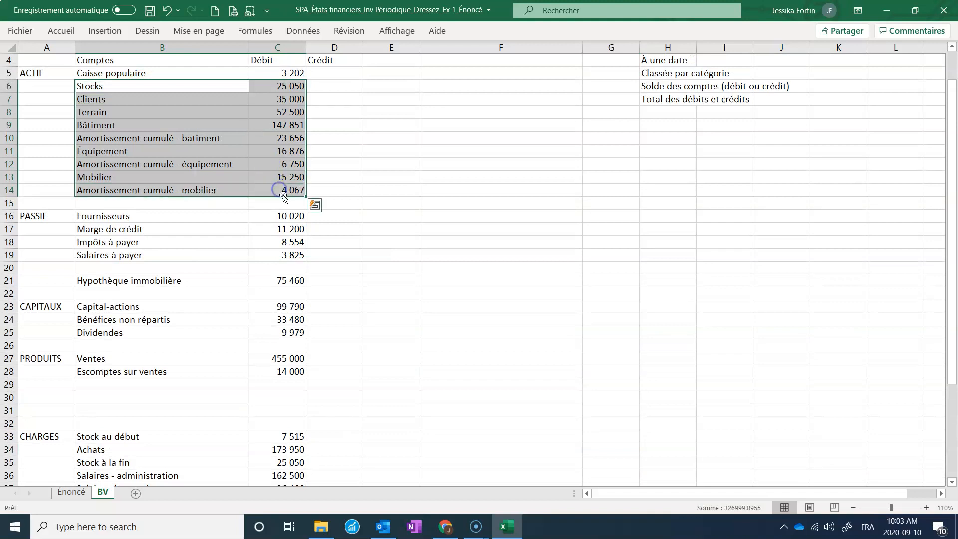
pyautogui.scroll(-4, 539, 289)
pyautogui.moveTo(526, 384); pyautogui.dragTo(294, 131)
pyautogui.click(376, 225)
pyautogui.scroll(-7, 493, 255)
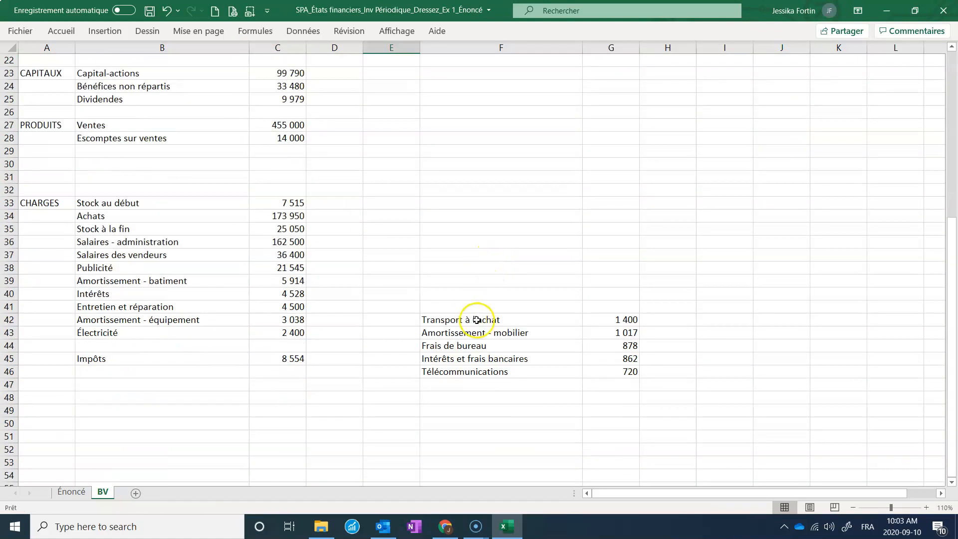
# Shift the CHARGES accounts from Salaires des vendeurs to Impôts down two rows.
pyautogui.moveTo(491, 320); pyautogui.dragTo(591, 321)
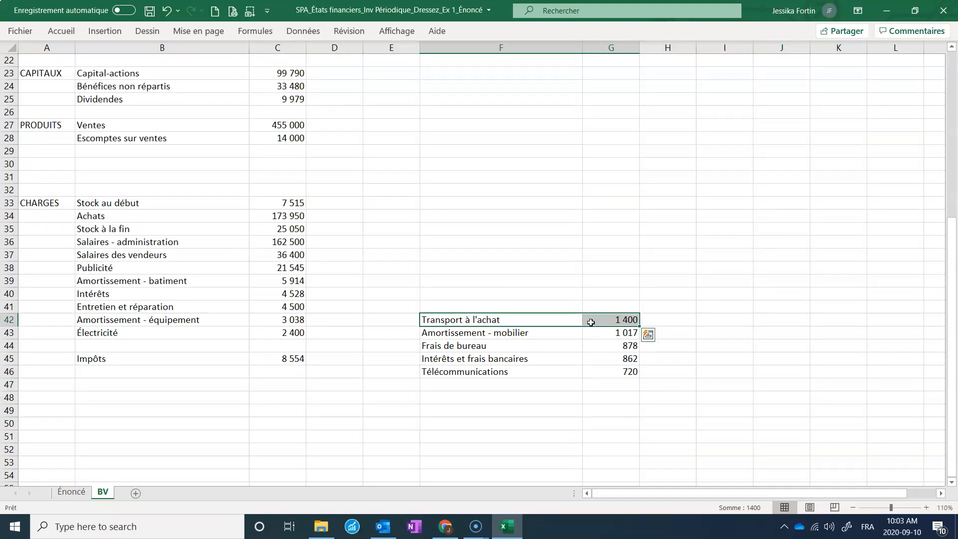
pyautogui.moveTo(165, 255); pyautogui.dragTo(292, 392)
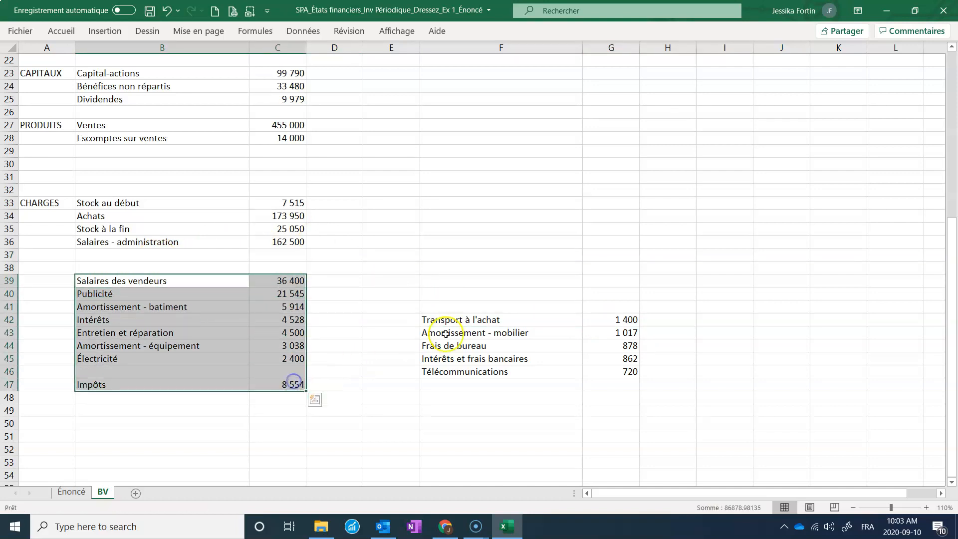
# Shift Stock à la fin and Salaires - administration down two rows and place Transport à l'achat below Achats.
pyautogui.click(548, 315)
pyautogui.moveTo(548, 316); pyautogui.dragTo(591, 320)
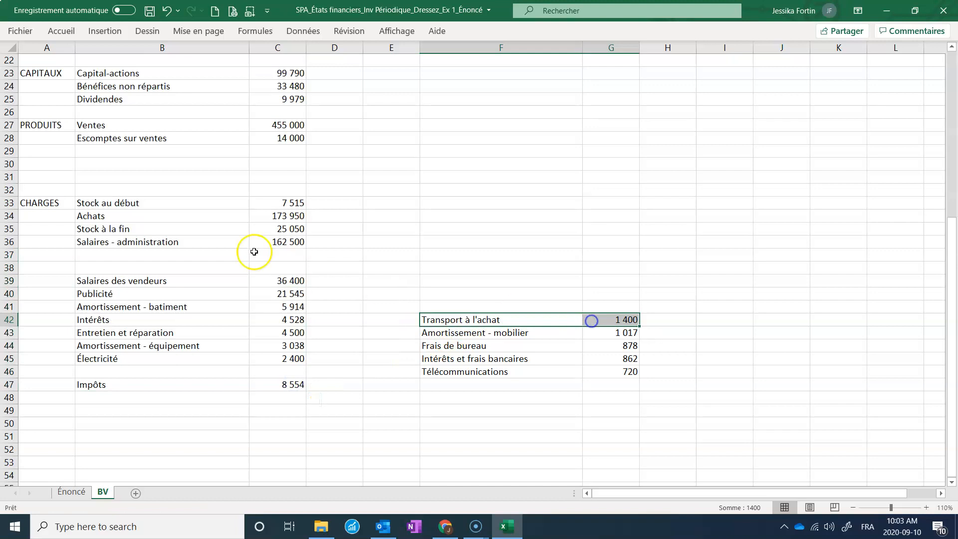
pyautogui.click(194, 244)
pyautogui.moveTo(187, 230); pyautogui.dragTo(254, 262)
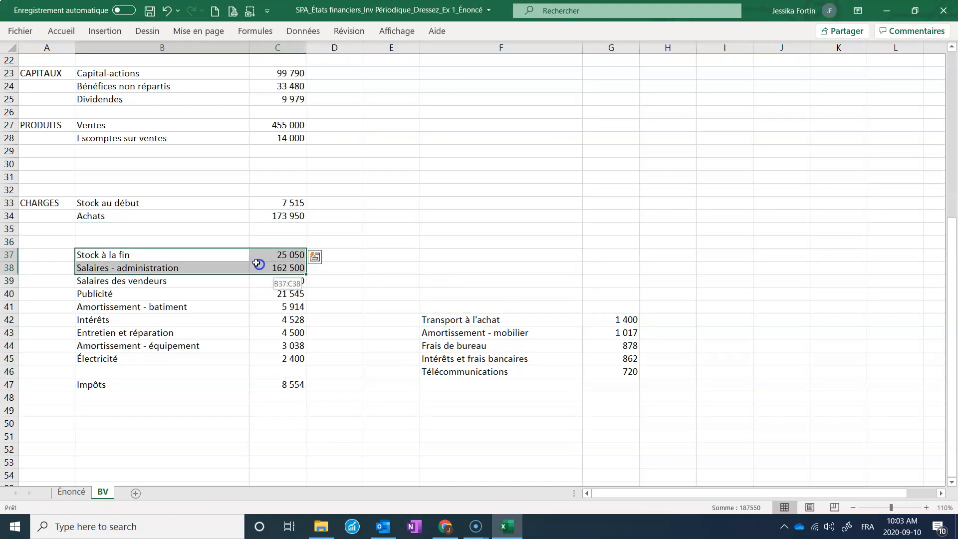
pyautogui.click(281, 215)
pyautogui.moveTo(436, 319); pyautogui.dragTo(222, 231)
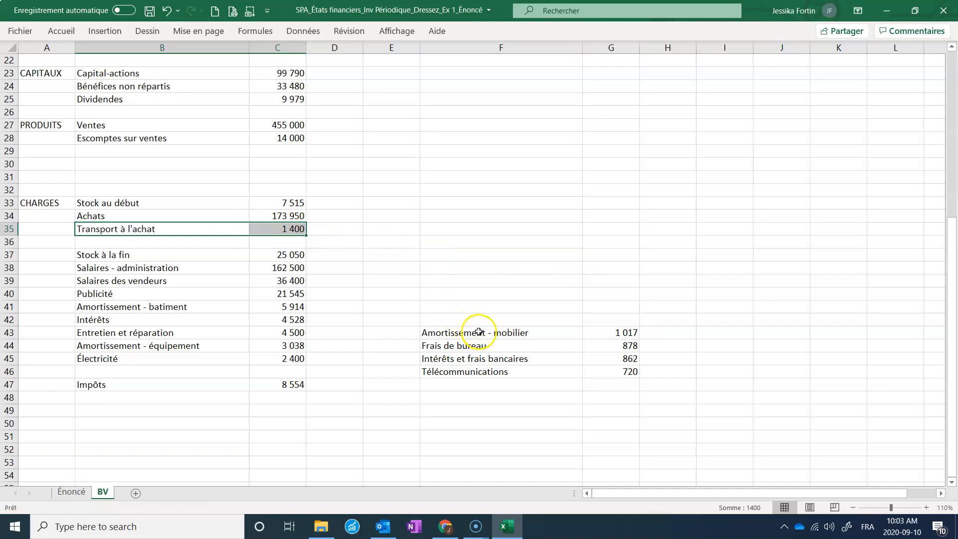
# Move Amortissement - mobilier, Intérêts et frais bancaires, Télécommunications and Frais de bureau into CHARGES below Électricité.
pyautogui.click(478, 332)
pyautogui.moveTo(608, 334); pyautogui.dragTo(231, 371)
pyautogui.moveTo(468, 346); pyautogui.dragTo(272, 406)
pyautogui.moveTo(449, 359); pyautogui.dragTo(592, 357)
pyautogui.moveTo(151, 397); pyautogui.dragTo(267, 424)
pyautogui.click(471, 359)
pyautogui.moveTo(471, 359); pyautogui.dragTo(277, 399)
pyautogui.click(430, 324)
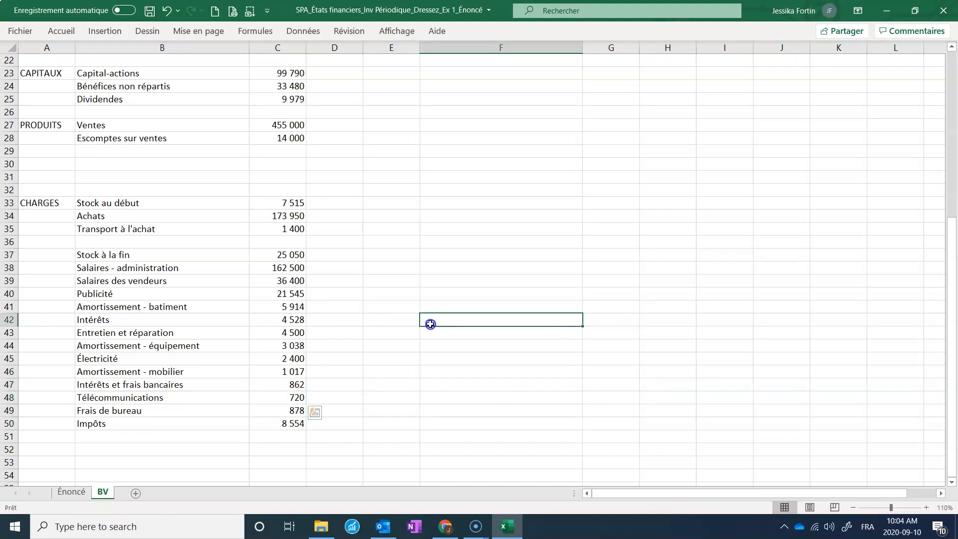
# Move the three Amortissement cumulé balances from the Débit column into the Crédit column.
pyautogui.scroll(7, 430, 324)
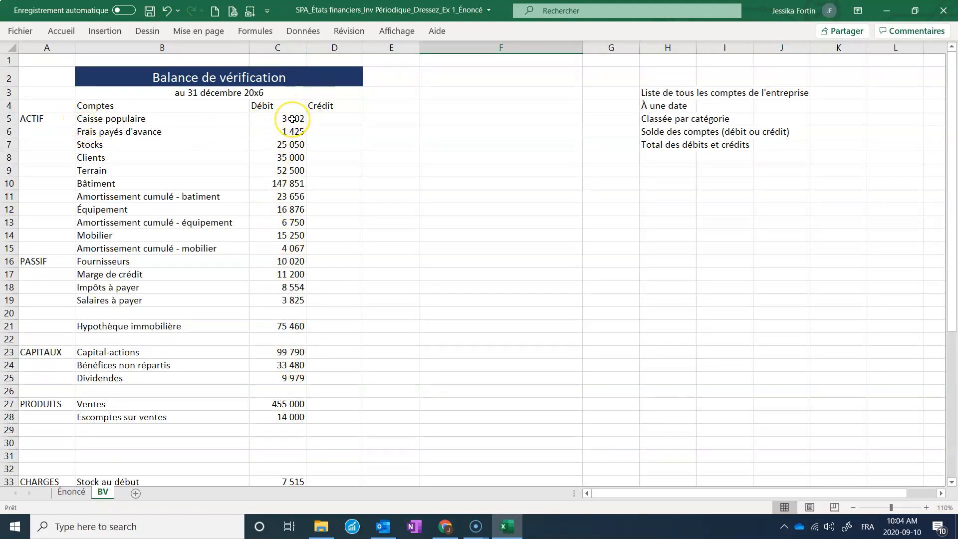
pyautogui.click(184, 197)
pyautogui.click(292, 195)
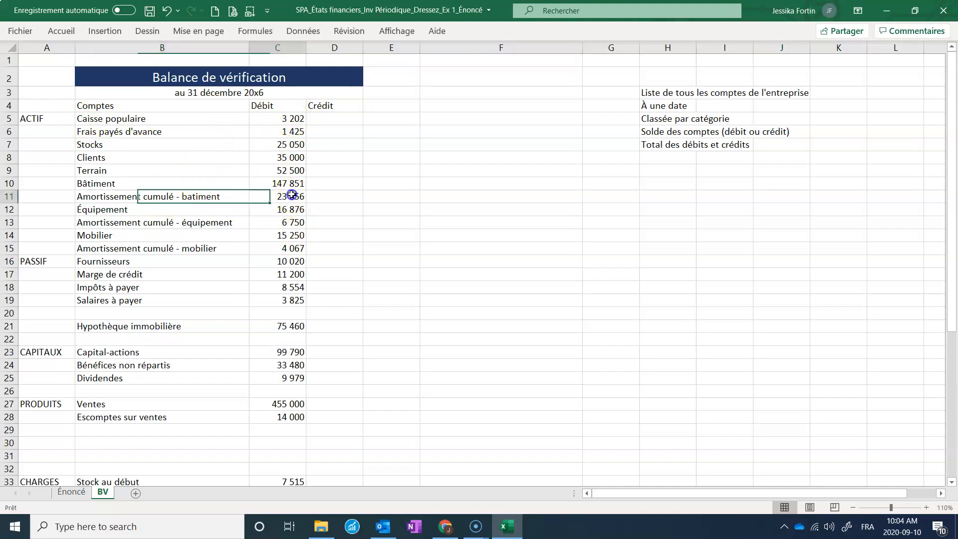
pyautogui.moveTo(295, 205); pyautogui.dragTo(372, 196)
pyautogui.click(284, 226)
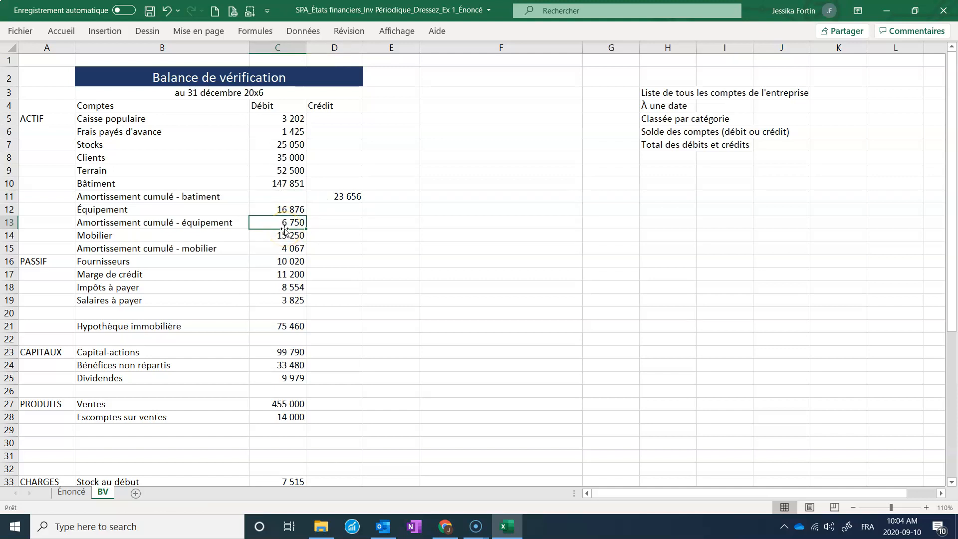
pyautogui.moveTo(285, 229); pyautogui.dragTo(318, 251)
pyautogui.click(290, 250)
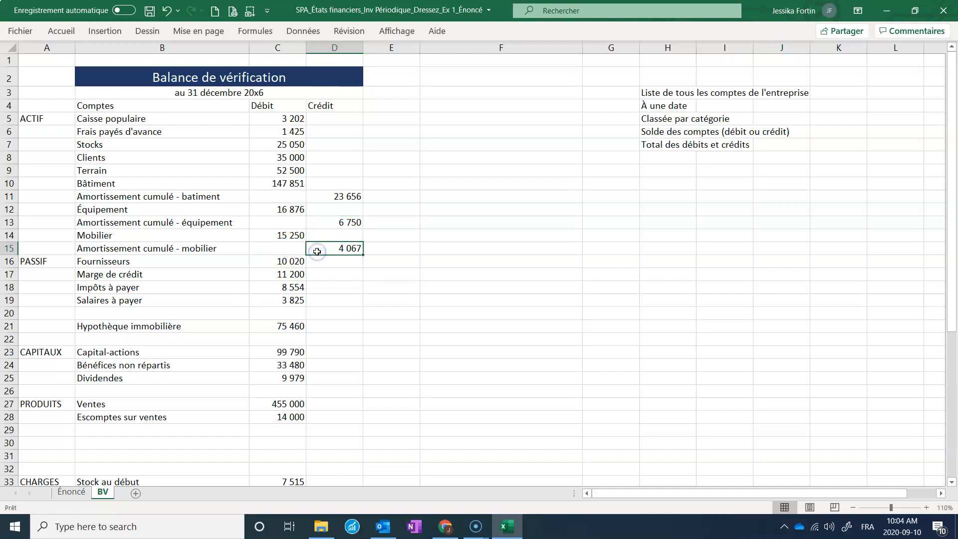
# Make the Comptes, Débit and Crédit column headers bold.
pyautogui.moveTo(184, 105); pyautogui.dragTo(337, 110)
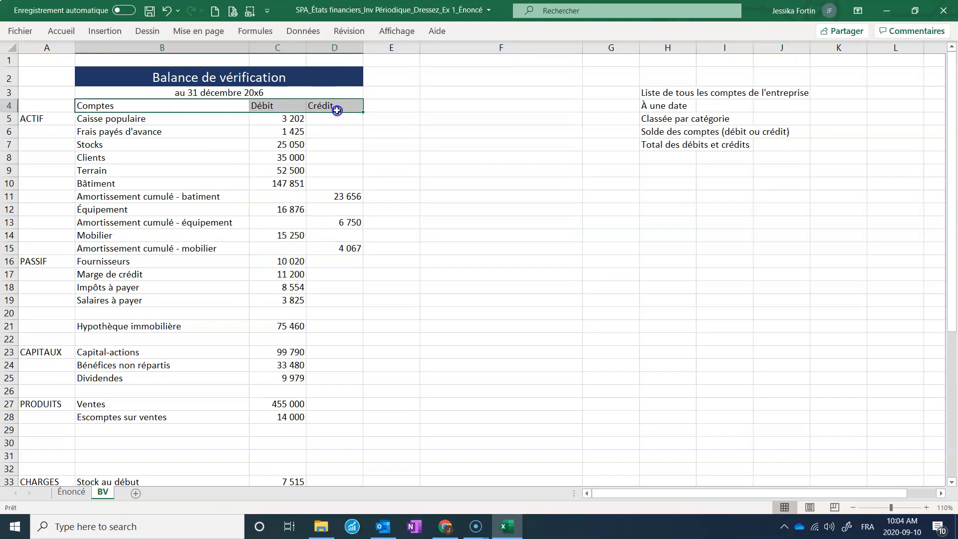
pyautogui.click(62, 31)
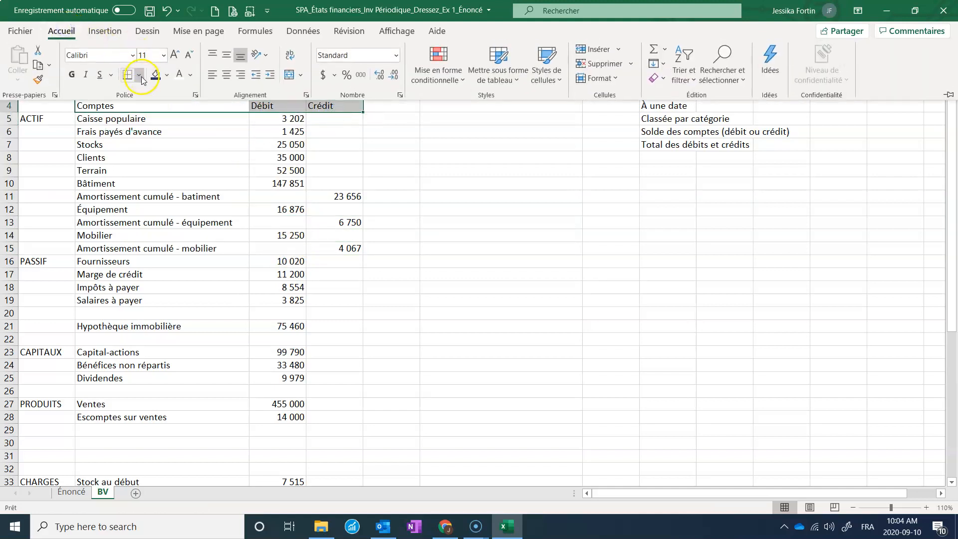
pyautogui.click(73, 75)
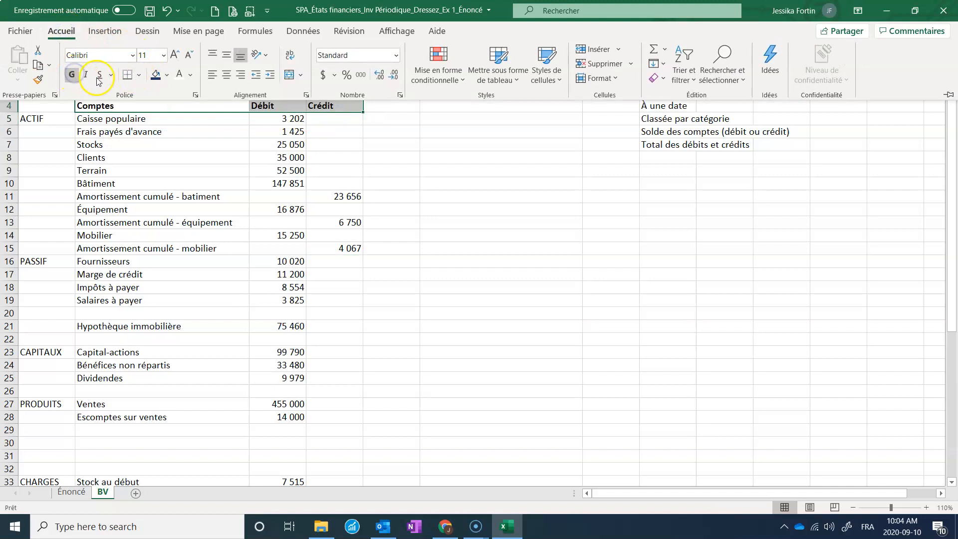
# Move the PASSIF balances from Fournisseurs to Hypothèque immobilière into the Crédit column.
pyautogui.click(332, 221)
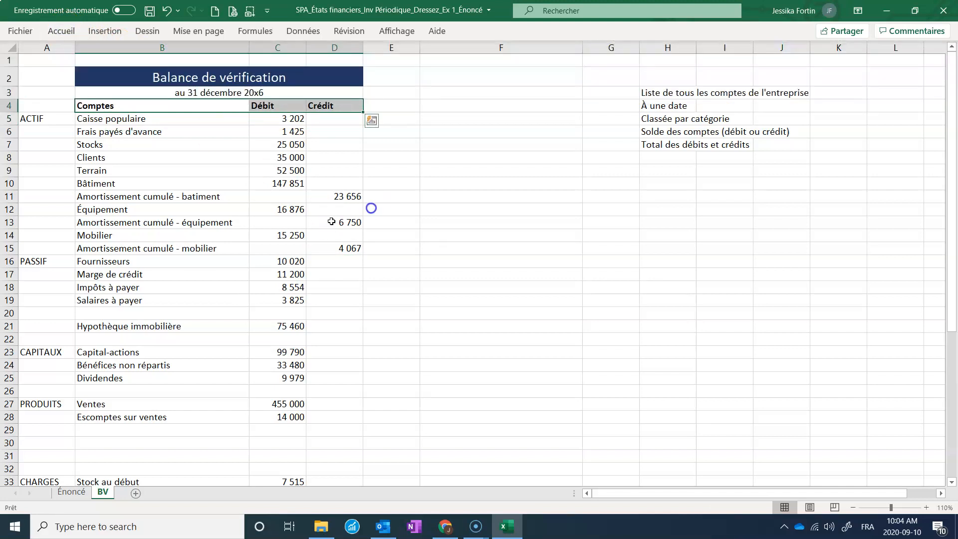
pyautogui.click(379, 197)
pyautogui.moveTo(278, 266); pyautogui.dragTo(335, 330)
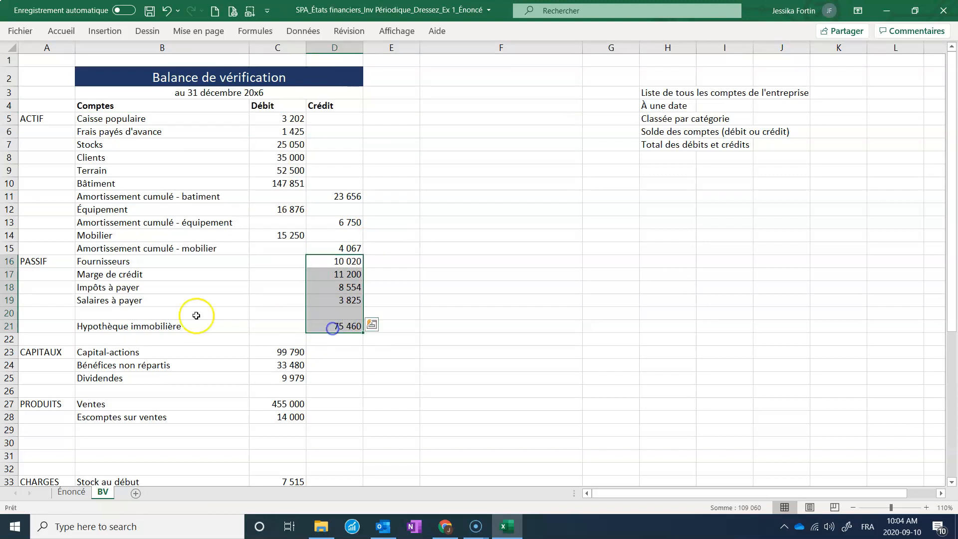
# Delete the blank rows above Hypothèque immobilière and above the CAPITAUX section.
pyautogui.click(9, 312)
pyautogui.rightClick(9, 313)
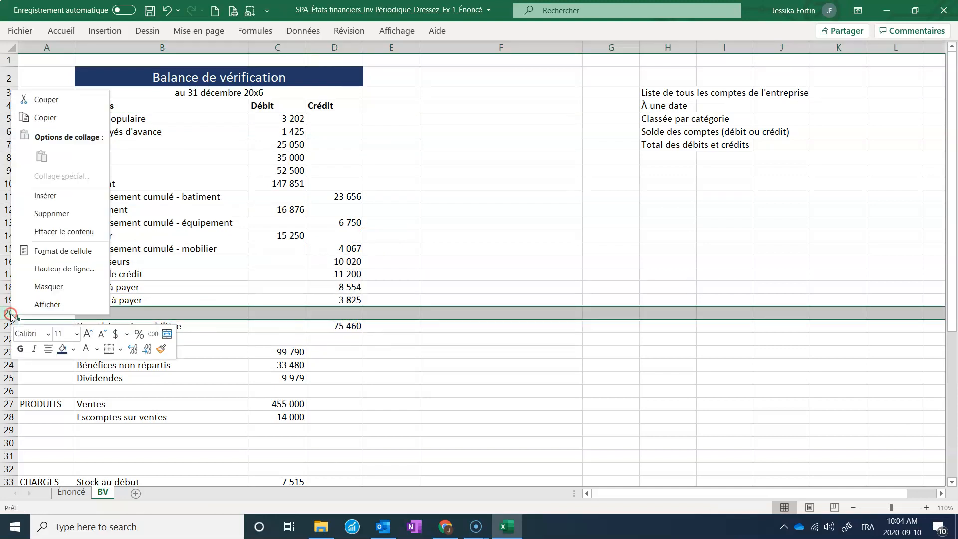
pyautogui.click(69, 210)
pyautogui.click(9, 326)
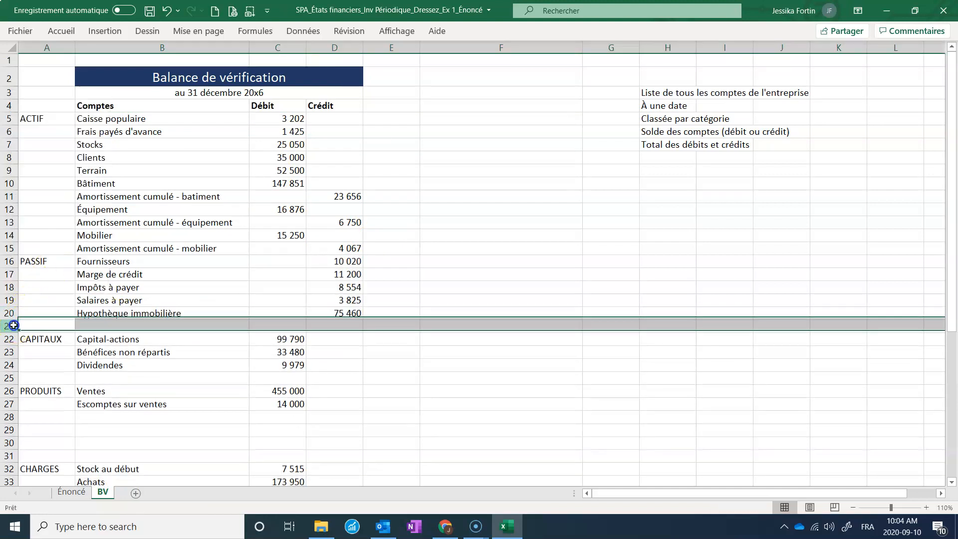
pyautogui.rightClick(10, 326)
pyautogui.click(55, 222)
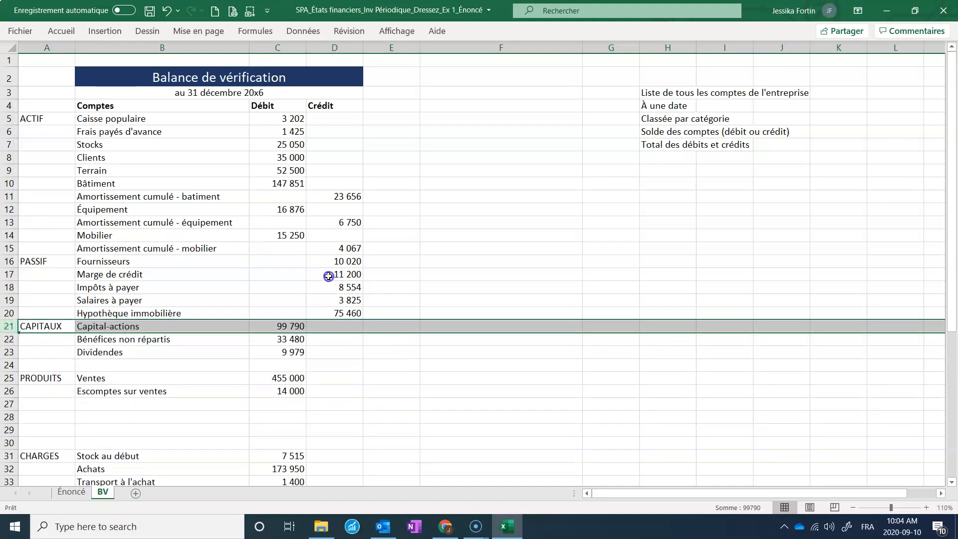
# Move the Capital-actions and Bénéfices non répartis balances into the Crédit column.
pyautogui.click(331, 273)
pyautogui.click(256, 325)
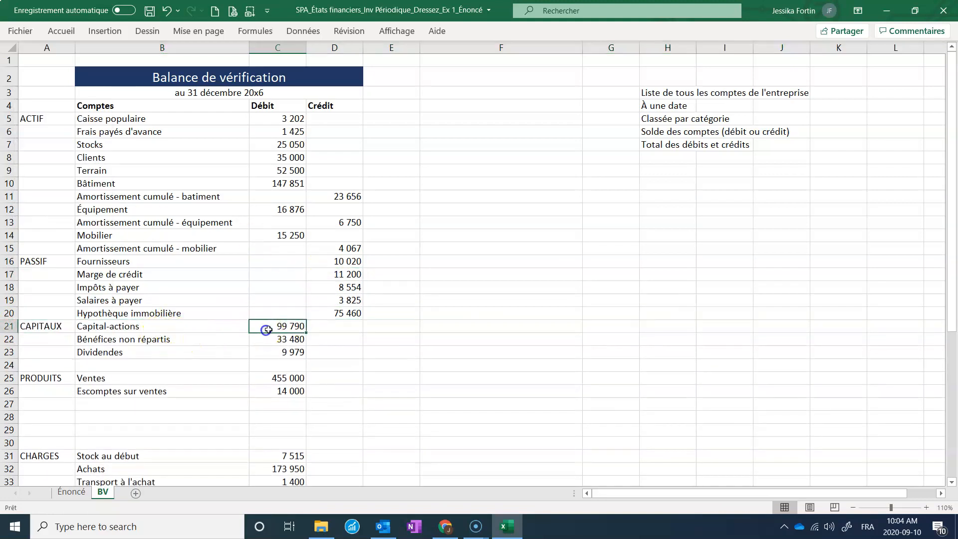
pyautogui.moveTo(292, 323); pyautogui.dragTo(323, 339)
pyautogui.click(285, 343)
pyautogui.scroll(-1, 295, 349)
pyautogui.click(283, 306)
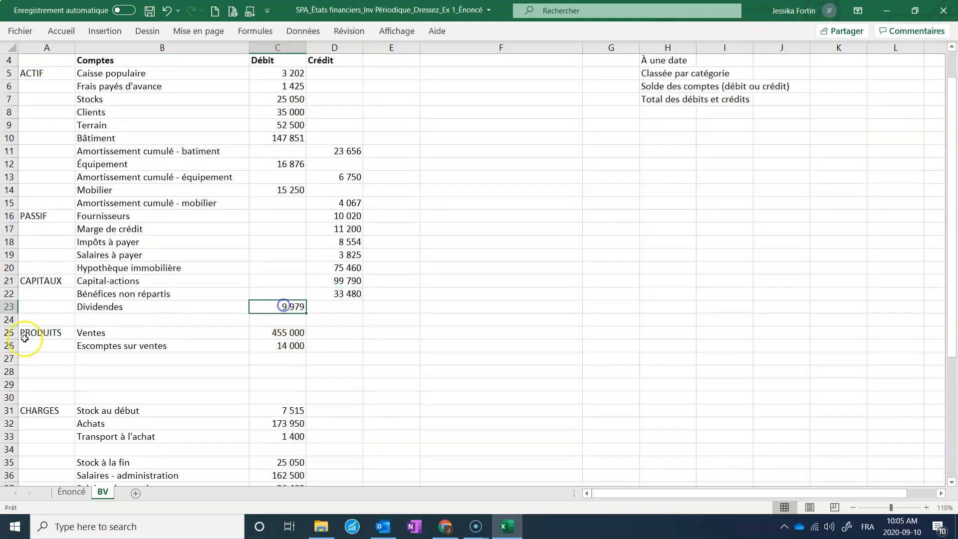
# Delete the blank row between the CAPITAUX and PRODUITS sections.
pyautogui.click(9, 320)
pyautogui.rightClick(9, 319)
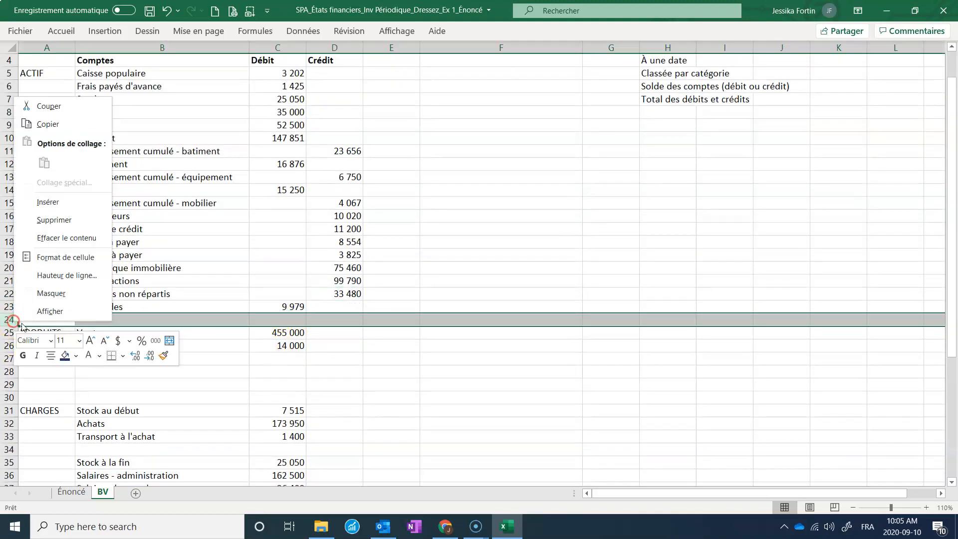
pyautogui.click(58, 227)
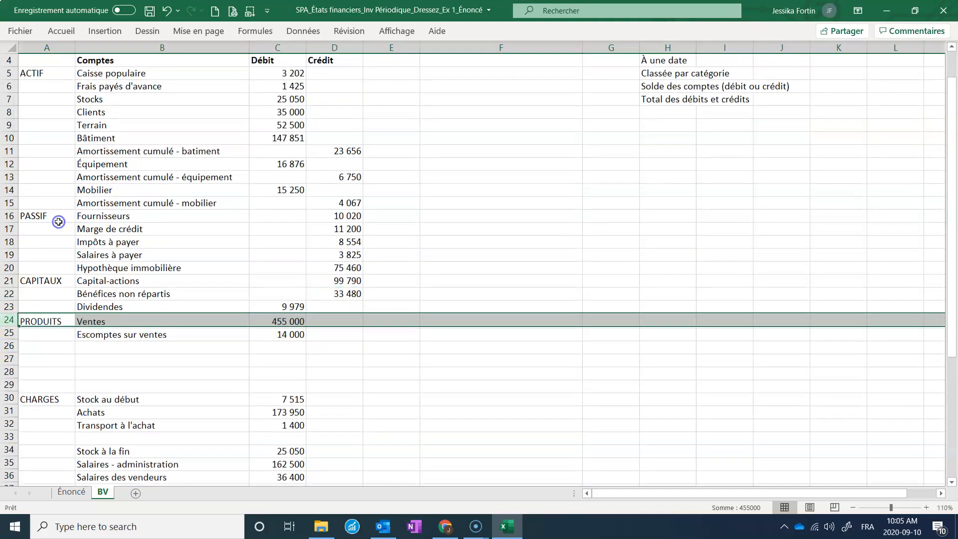
# Move the Ventes balance into the Crédit column.
pyautogui.click(285, 330)
pyautogui.click(283, 317)
pyautogui.moveTo(282, 315); pyautogui.dragTo(325, 321)
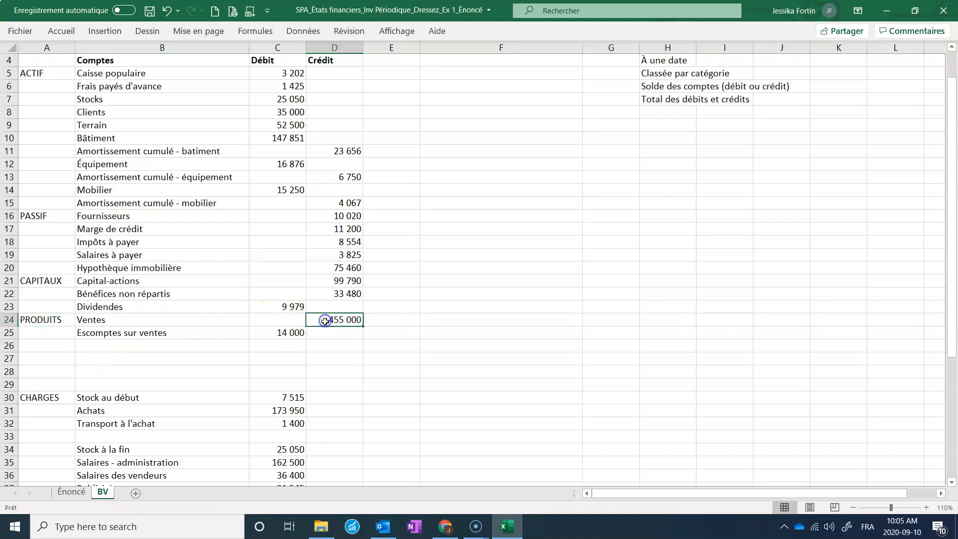
pyautogui.click(287, 332)
# Delete the four blank rows between the PRODUITS and CHARGES sections.
pyautogui.moveTo(11, 345); pyautogui.dragTo(25, 381)
pyautogui.rightClick(26, 382)
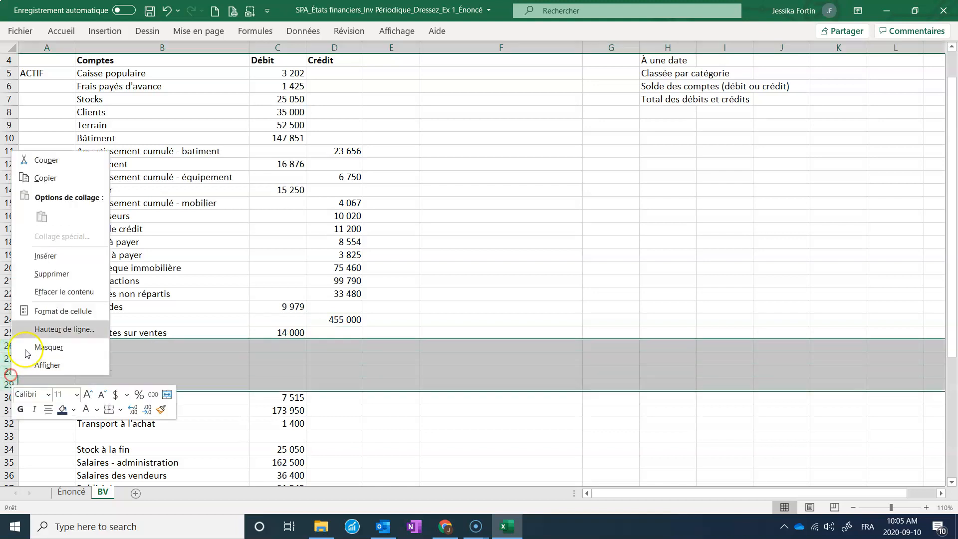
pyautogui.click(46, 273)
pyautogui.click(349, 346)
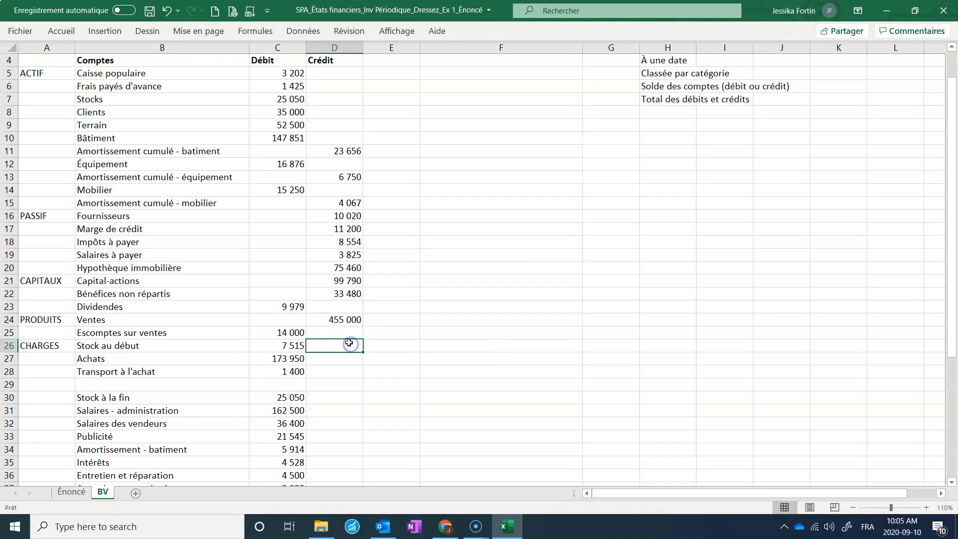
# Delete the blank row between Transport à l'achat and Stock à la fin.
pyautogui.click(9, 384)
pyautogui.rightClick(9, 384)
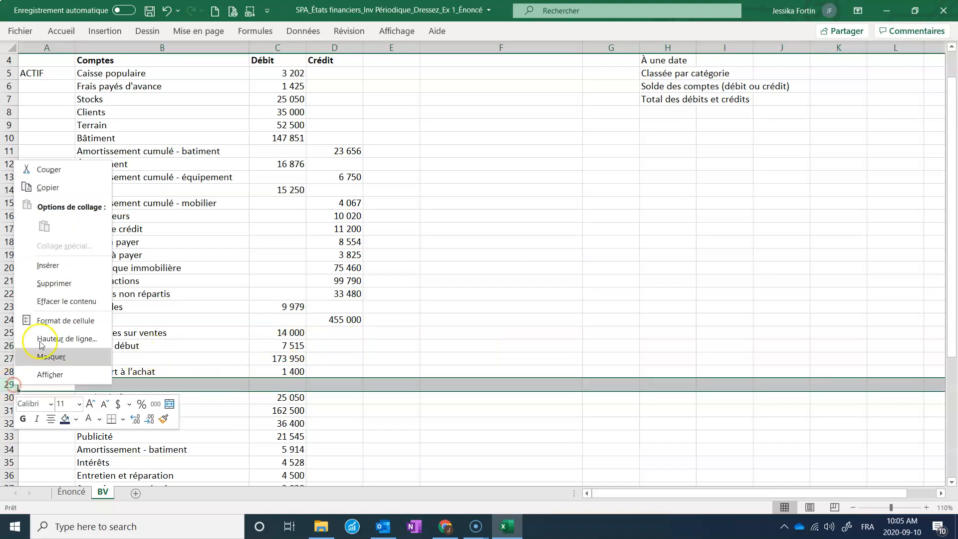
pyautogui.click(56, 280)
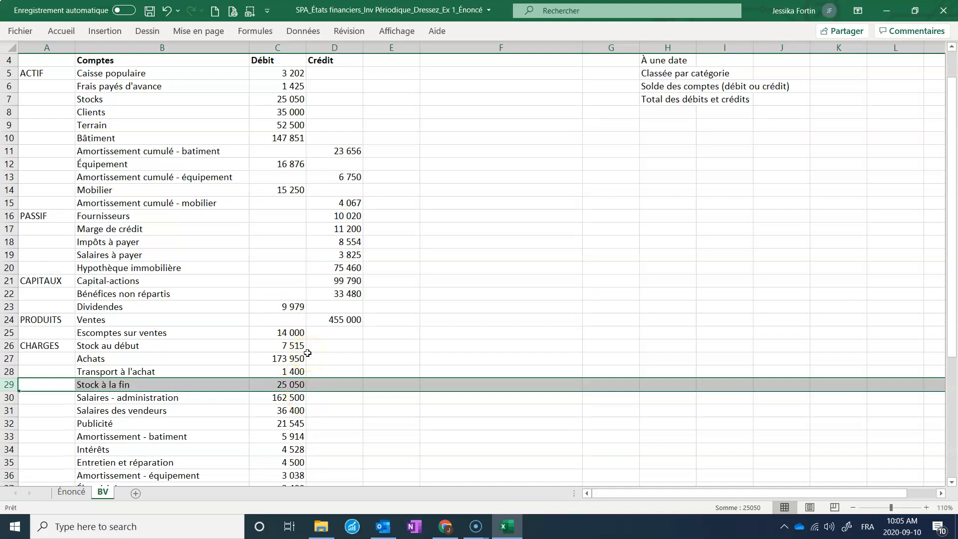
# Move the Stock à la fin balance into the Crédit column.
pyautogui.click(288, 382)
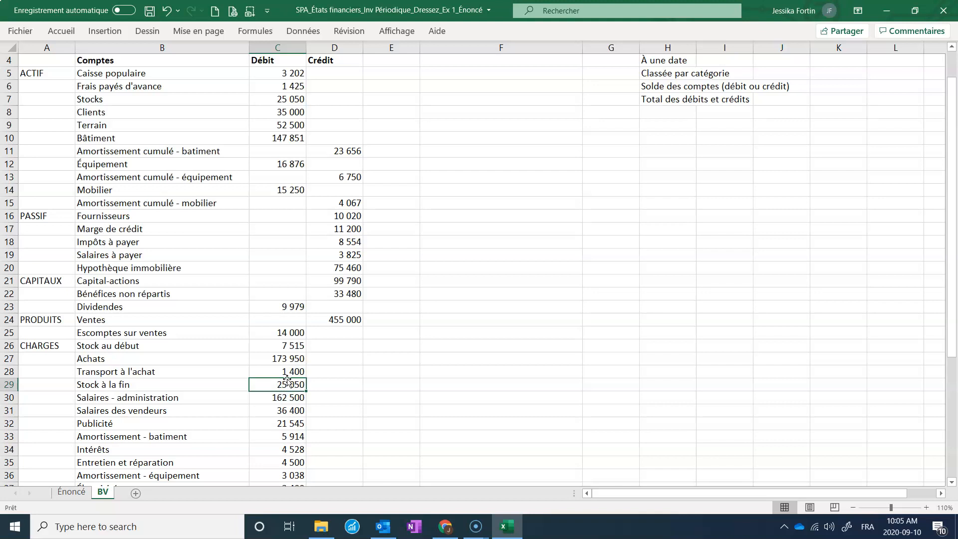
pyautogui.moveTo(287, 382); pyautogui.dragTo(318, 384)
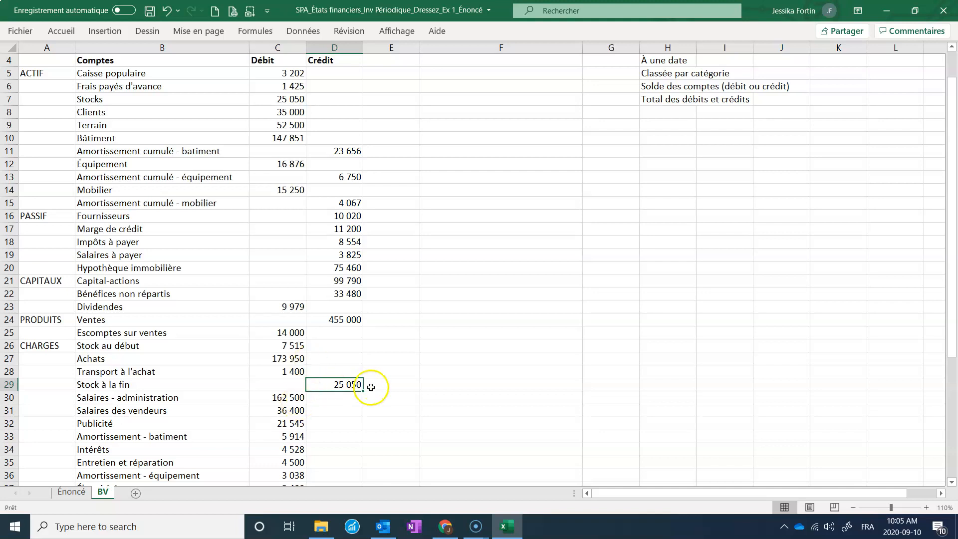
# Apply all borders to the empty total row below Impôts across columns B to D.
pyautogui.scroll(-3, 369, 385)
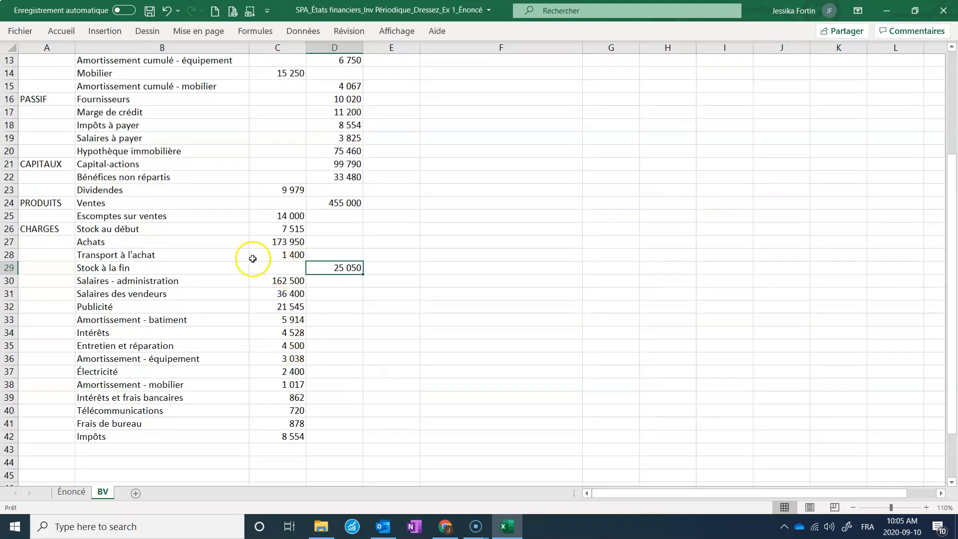
pyautogui.click(292, 448)
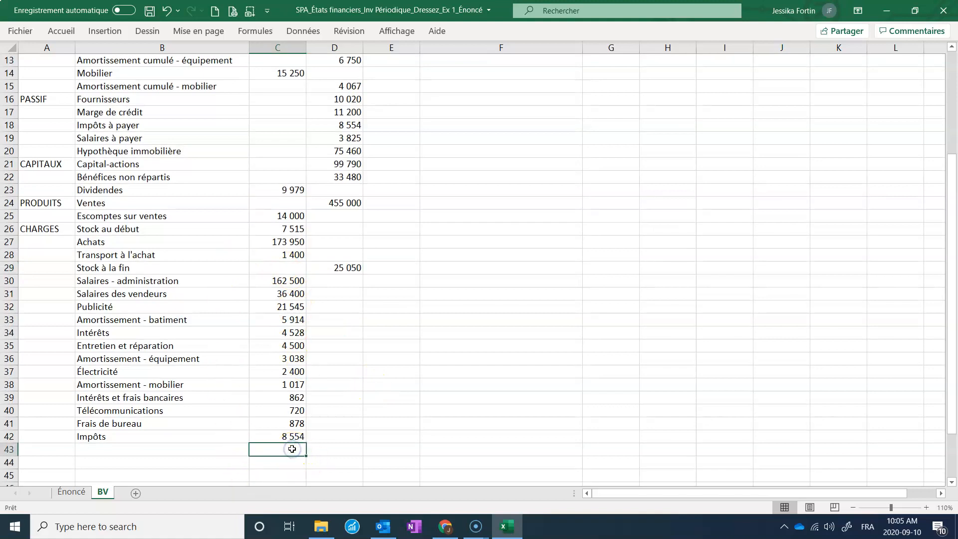
pyautogui.moveTo(220, 448); pyautogui.dragTo(314, 456)
pyautogui.click(62, 33)
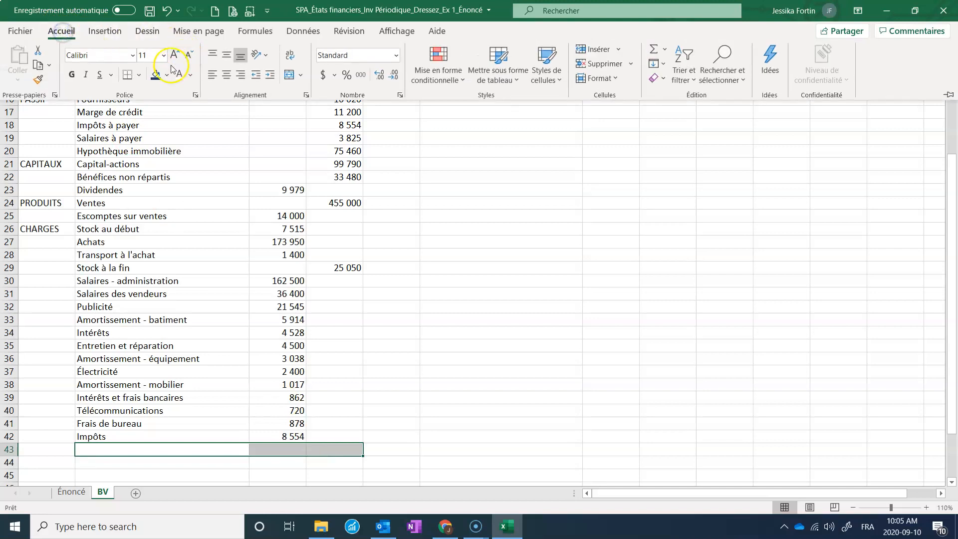
pyautogui.click(138, 75)
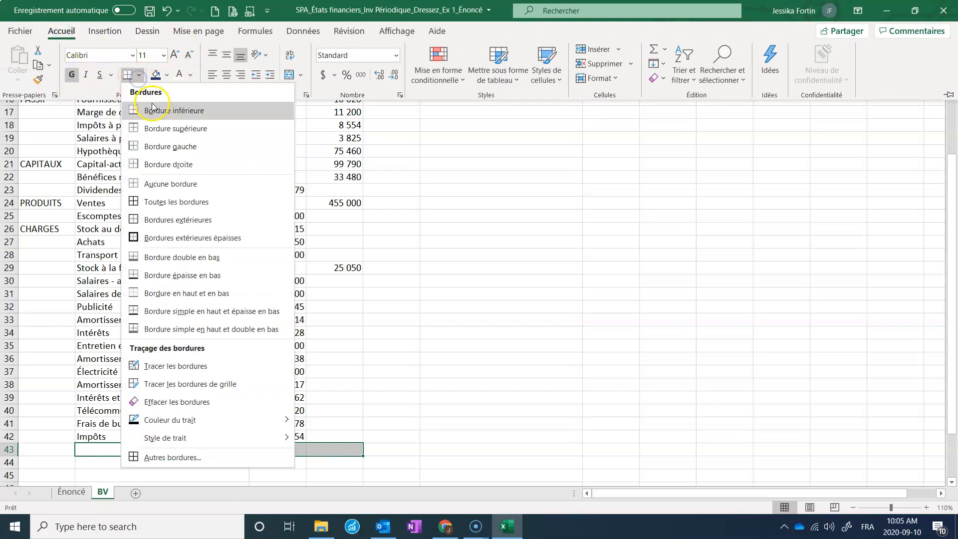
pyautogui.click(175, 202)
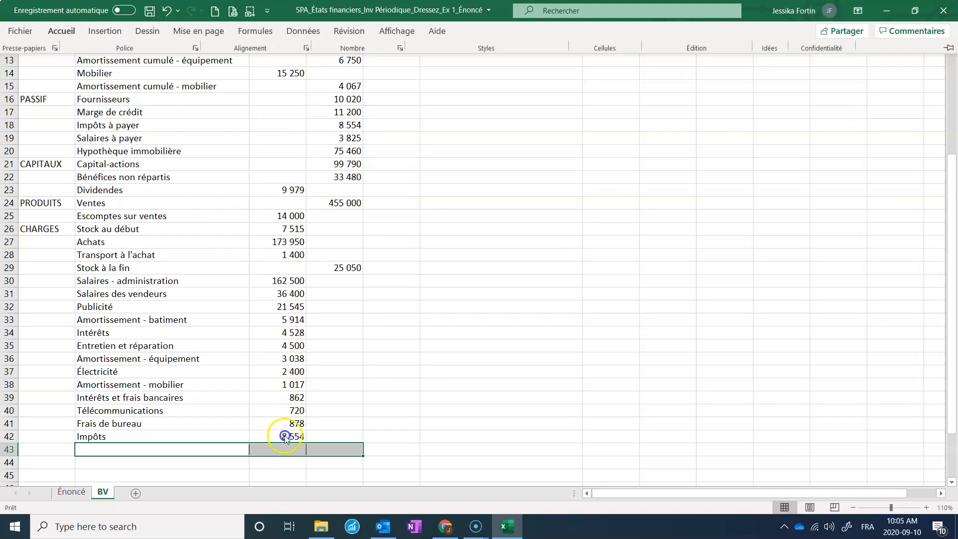
# Total the Débit column in row 43 with a SUM of C5:C42, and copy the formula across into the Crédit column.
pyautogui.click(277, 449)
pyautogui.click(59, 32)
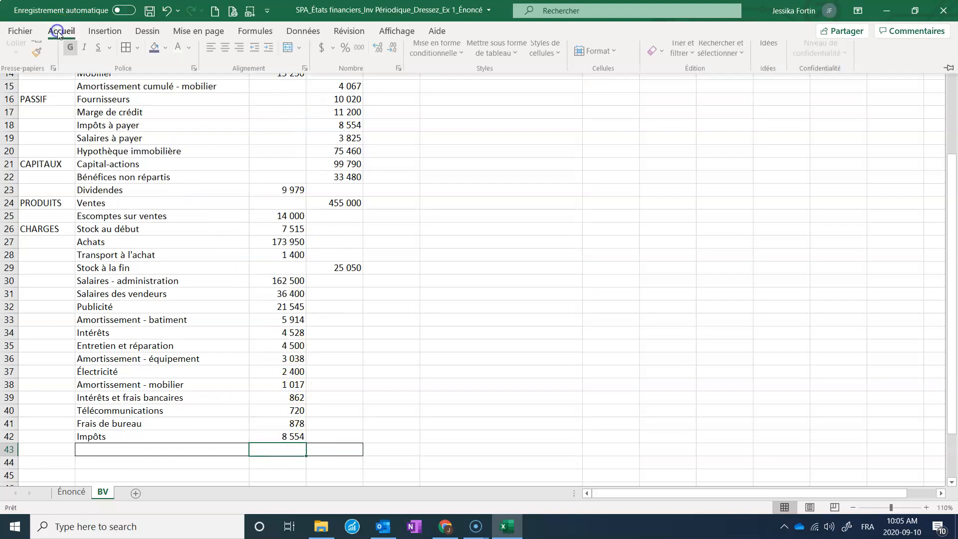
pyautogui.click(653, 50)
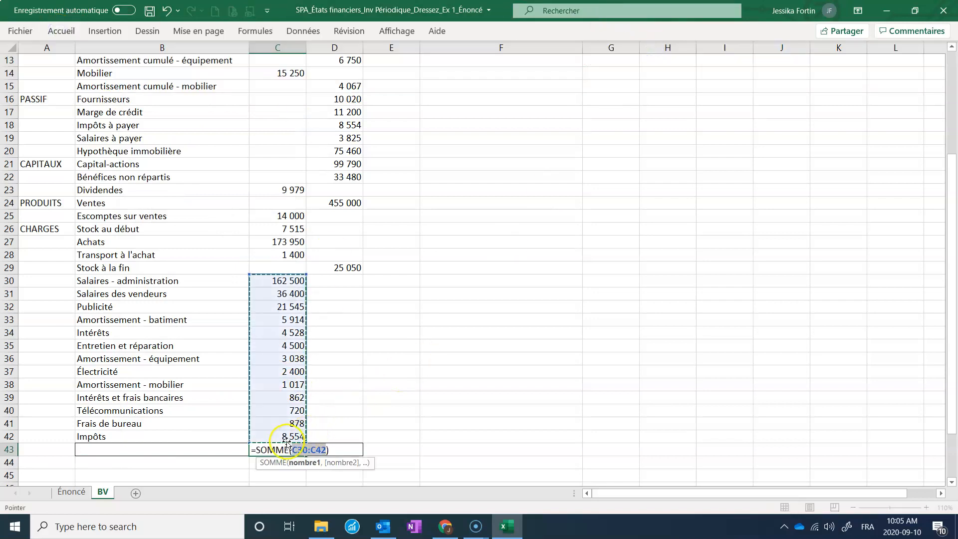
pyautogui.moveTo(286, 436); pyautogui.dragTo(280, 118)
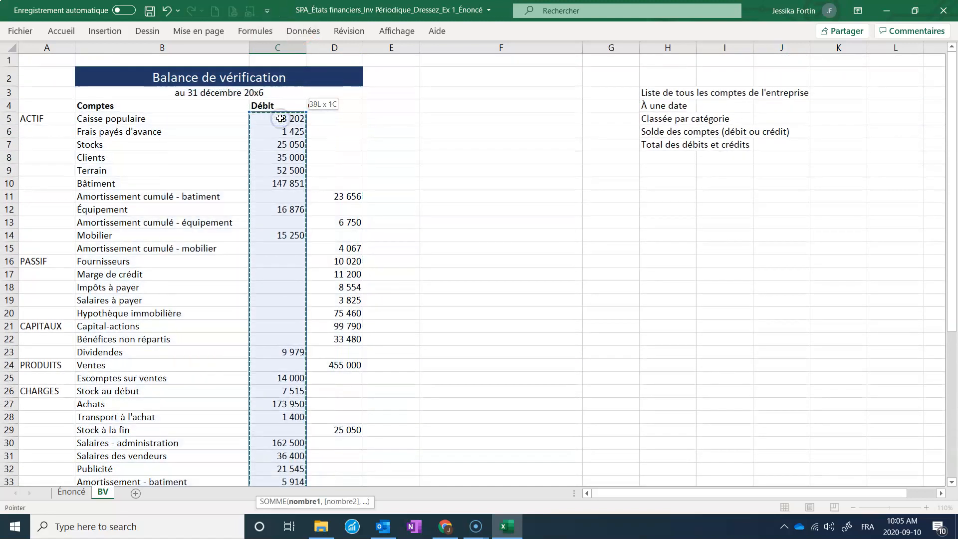
pyautogui.press('Return')
pyautogui.click(297, 463)
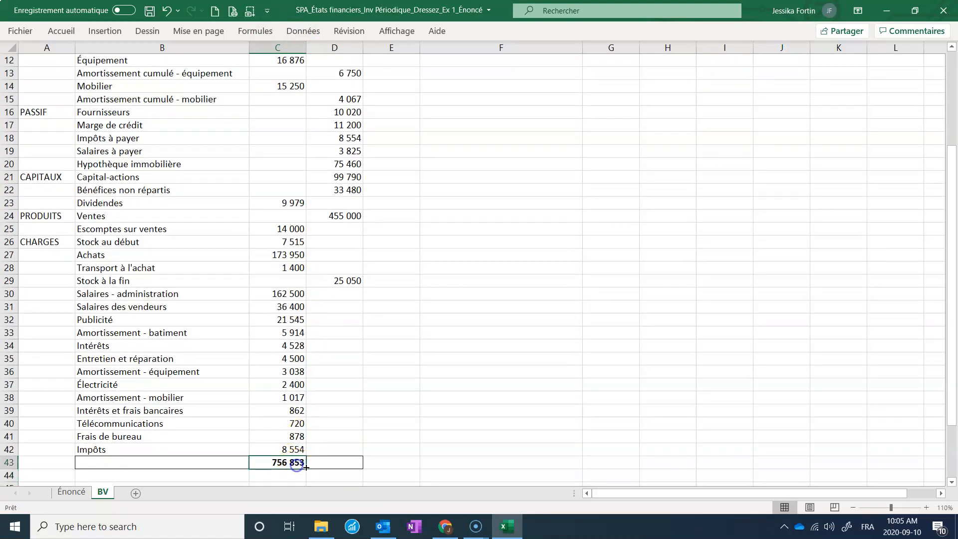
pyautogui.moveTo(306, 471); pyautogui.dragTo(357, 464)
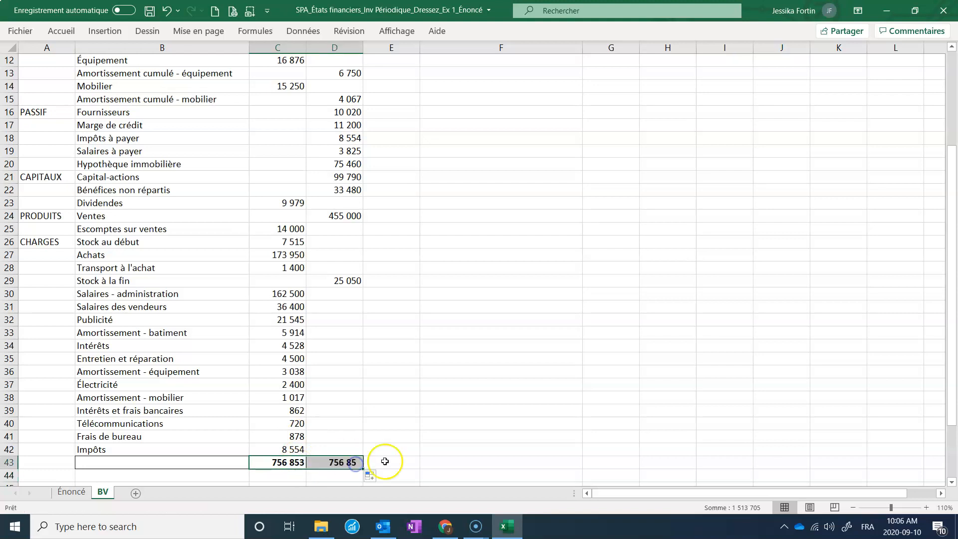
pyautogui.click(421, 444)
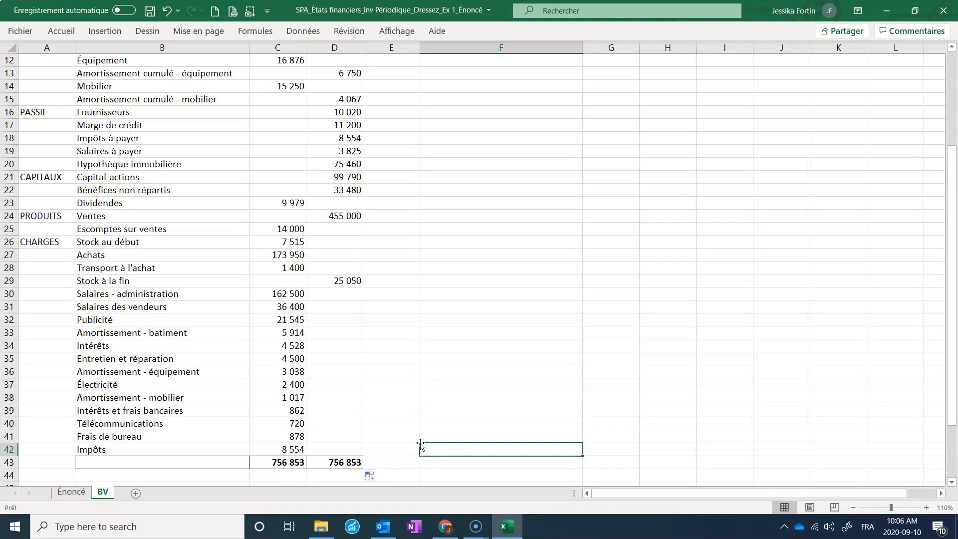
# Reorder the ACTIF accounts so Clients sits directly below Caisse populaire, ahead of Frais payés d'avance and Stocks.
pyautogui.scroll(4, 265, 220)
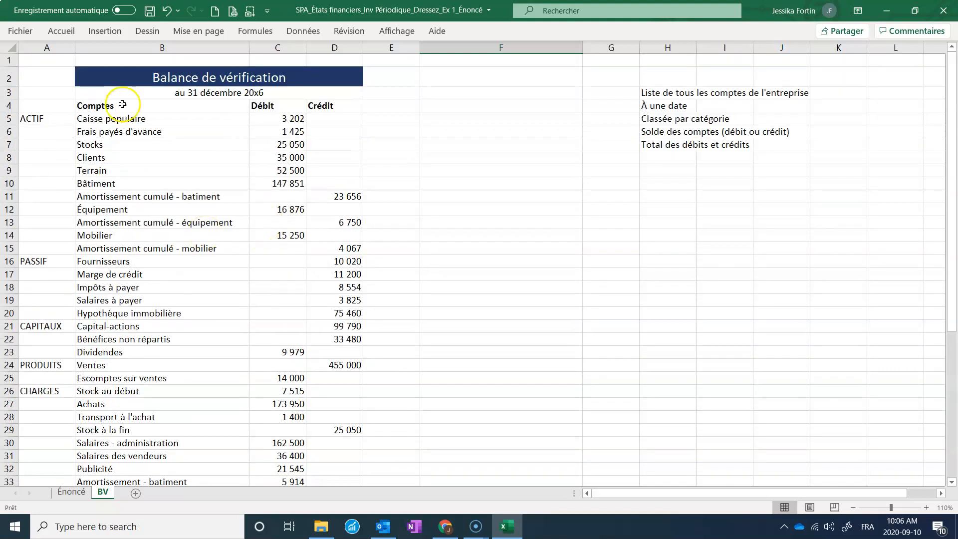
pyautogui.click(123, 131)
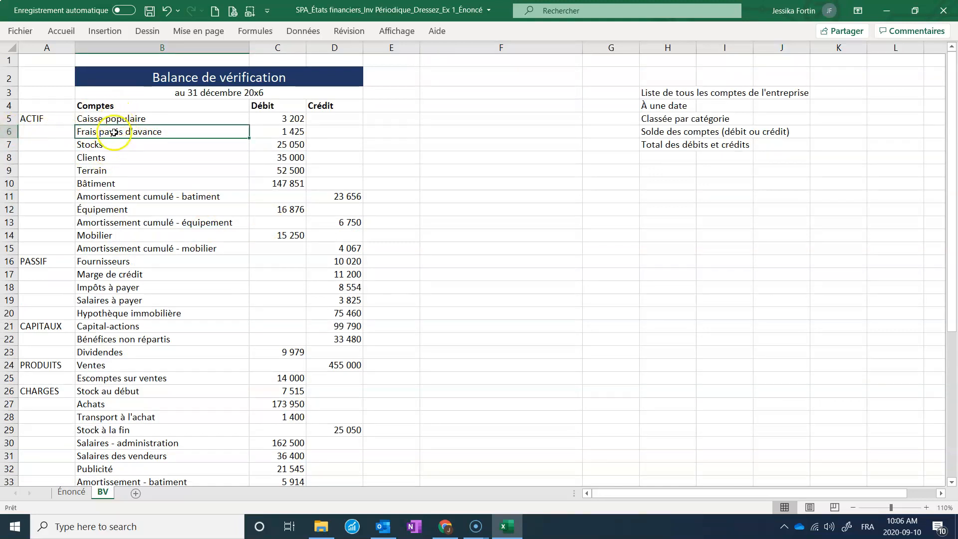
pyautogui.moveTo(117, 137); pyautogui.dragTo(453, 149)
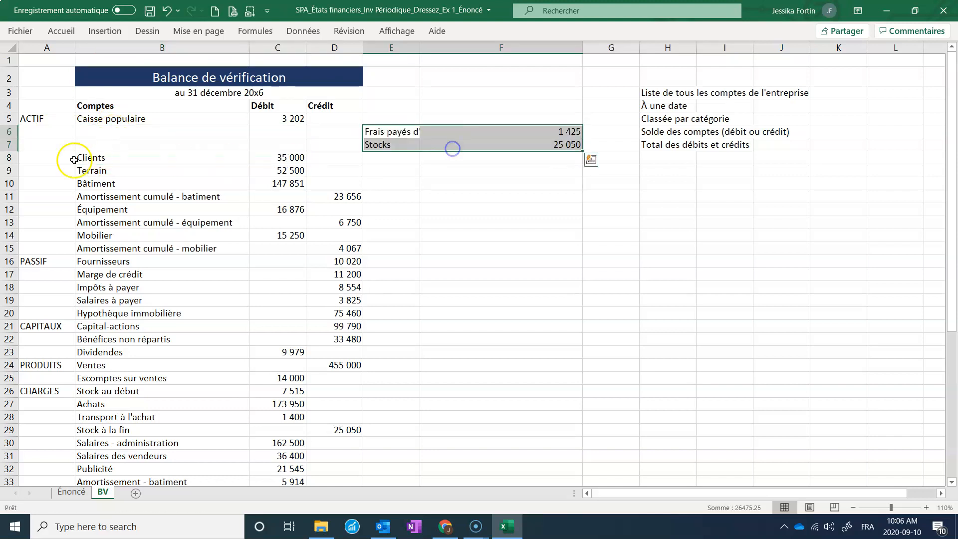
pyautogui.moveTo(79, 158); pyautogui.dragTo(260, 132)
pyautogui.click(405, 138)
pyautogui.moveTo(404, 138); pyautogui.dragTo(254, 157)
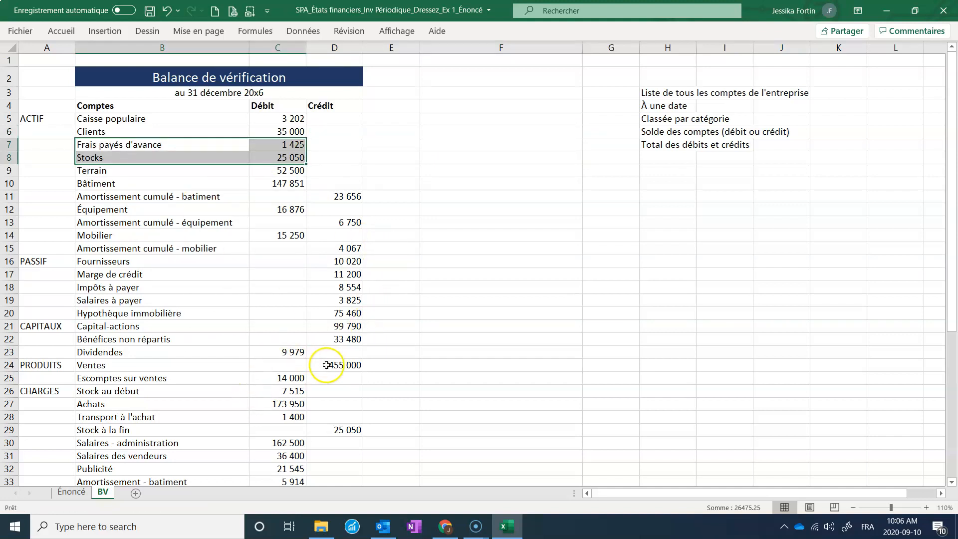
pyautogui.click(337, 344)
pyautogui.click(337, 355)
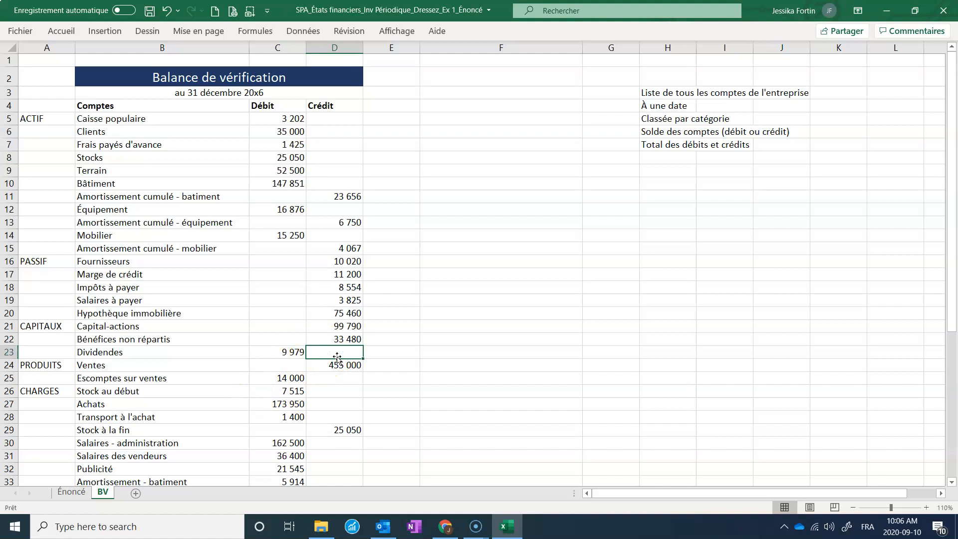